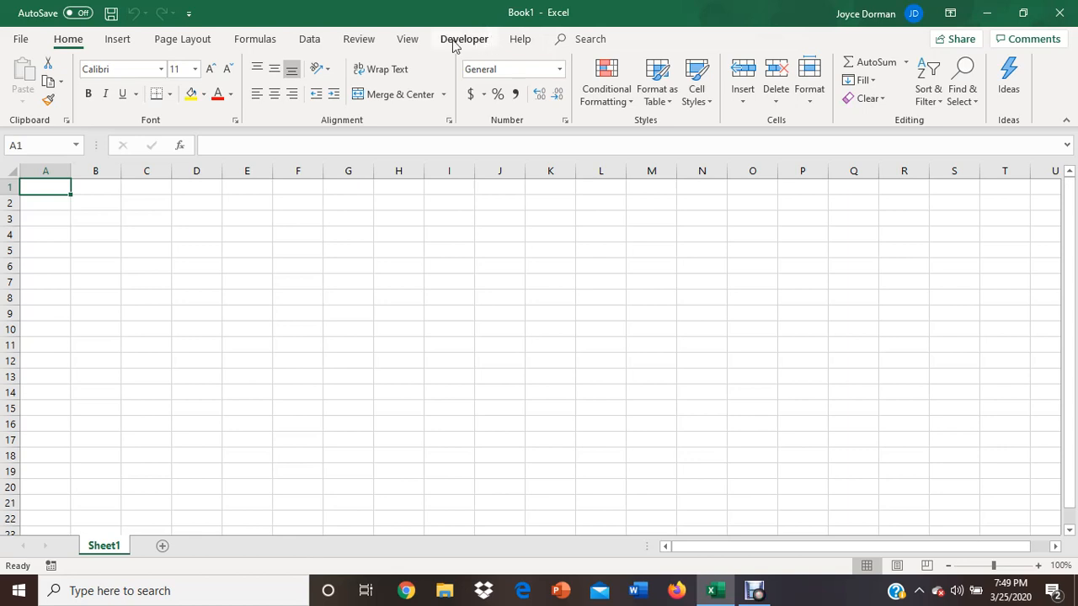
pyautogui.click(22, 40)
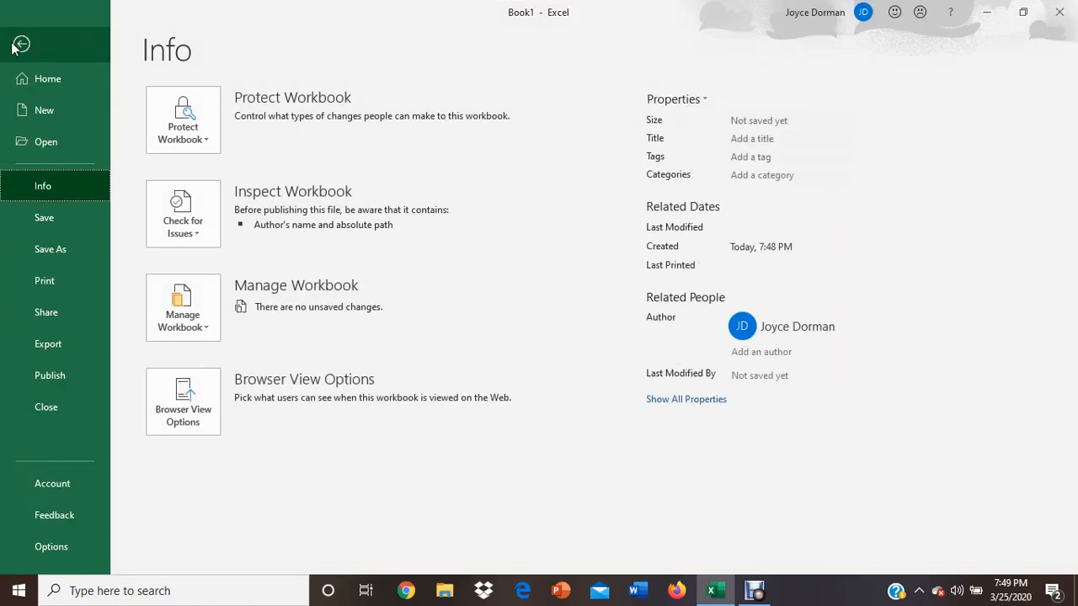
pyautogui.click(21, 45)
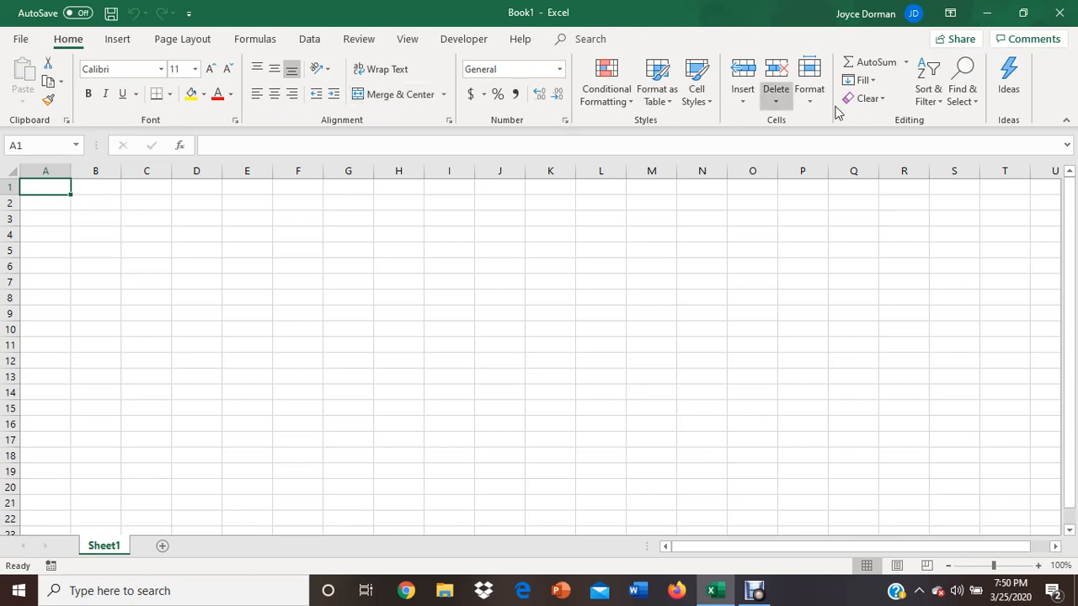
pyautogui.click(118, 42)
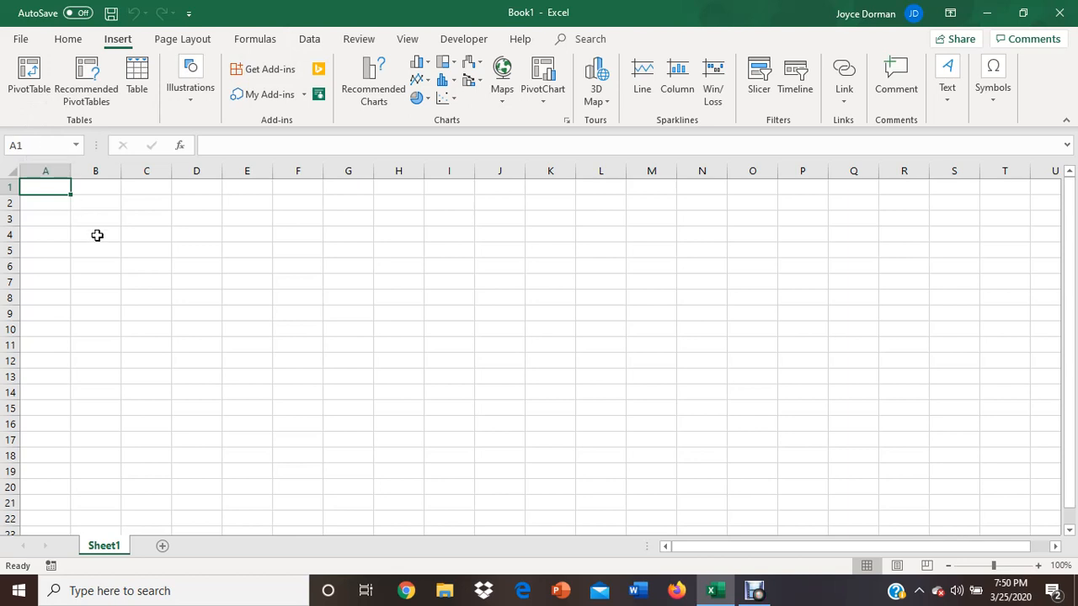
pyautogui.press('Down')
pyautogui.press('Down')
pyautogui.press('Down')
pyautogui.press('Down')
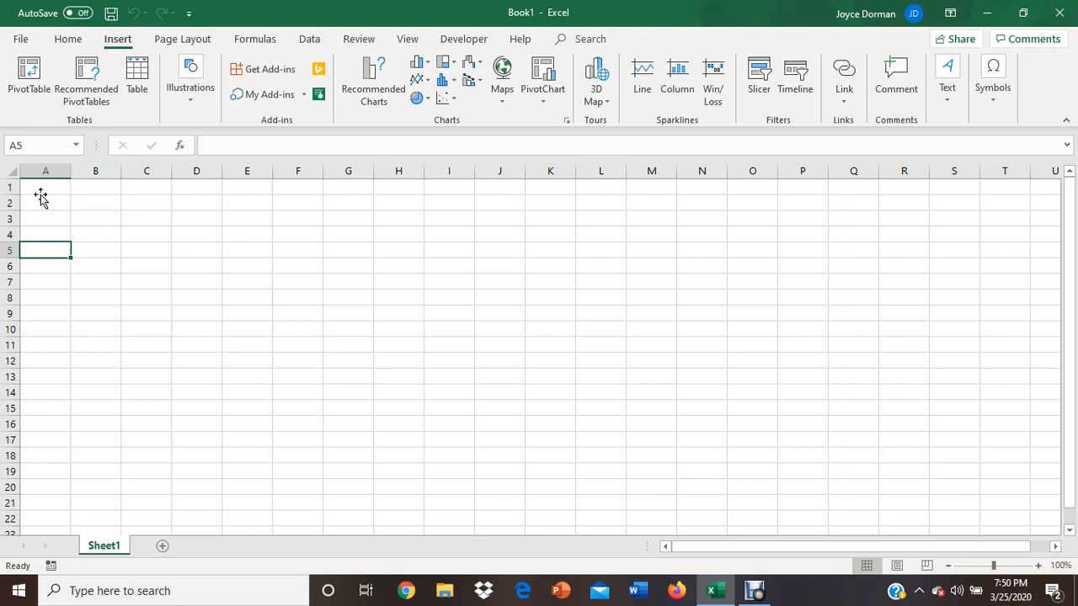
pyautogui.press('Right')
pyautogui.press('Right')
pyautogui.press('Up')
pyautogui.press('Up')
pyautogui.press('Up')
pyautogui.press('Up')
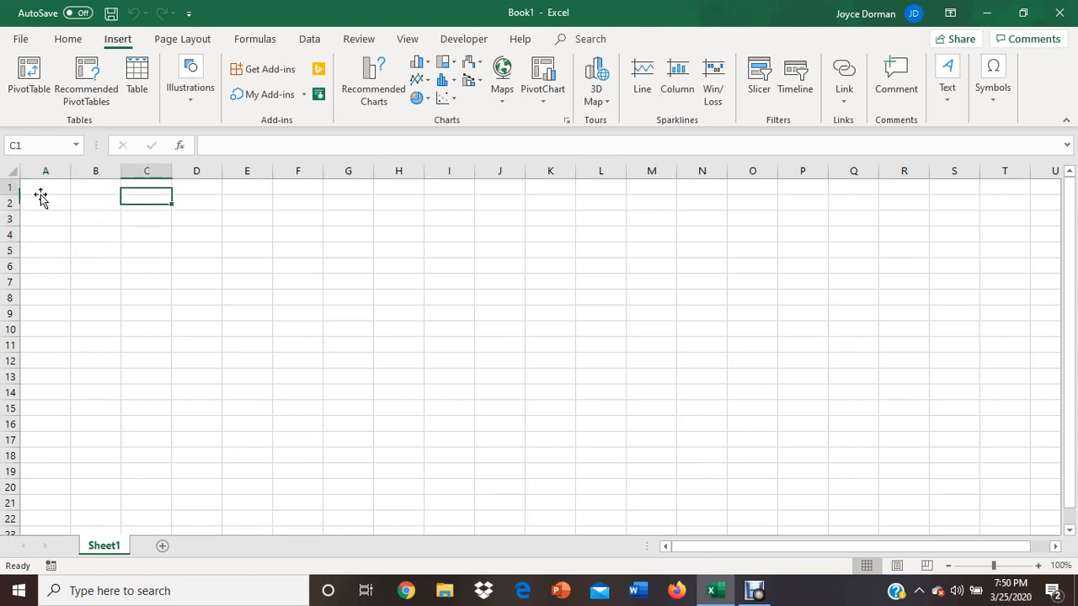
pyautogui.press('Left')
pyautogui.press('Left')
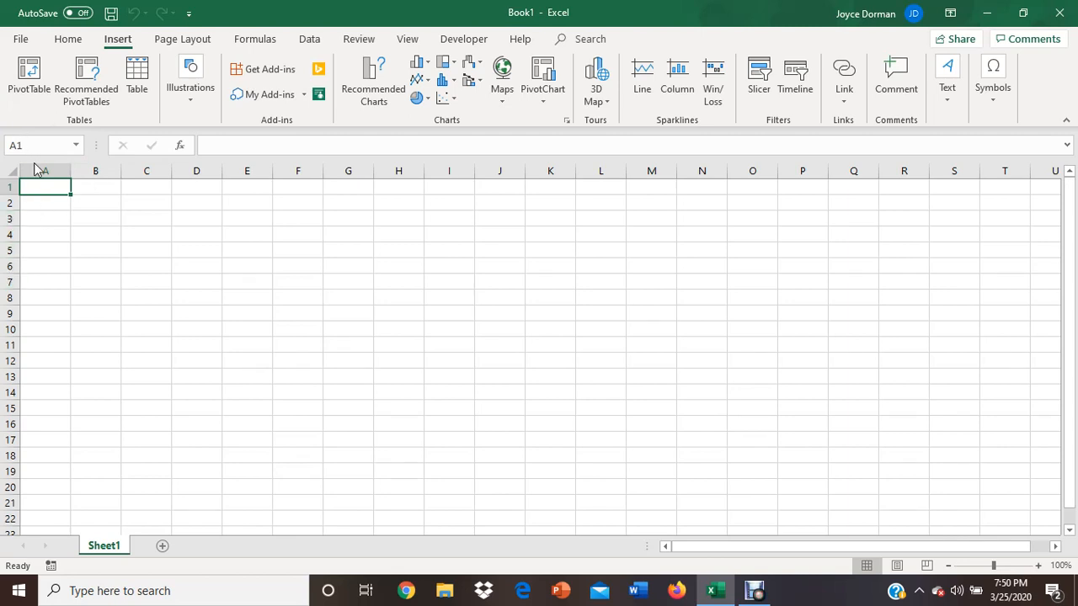
pyautogui.click(255, 284)
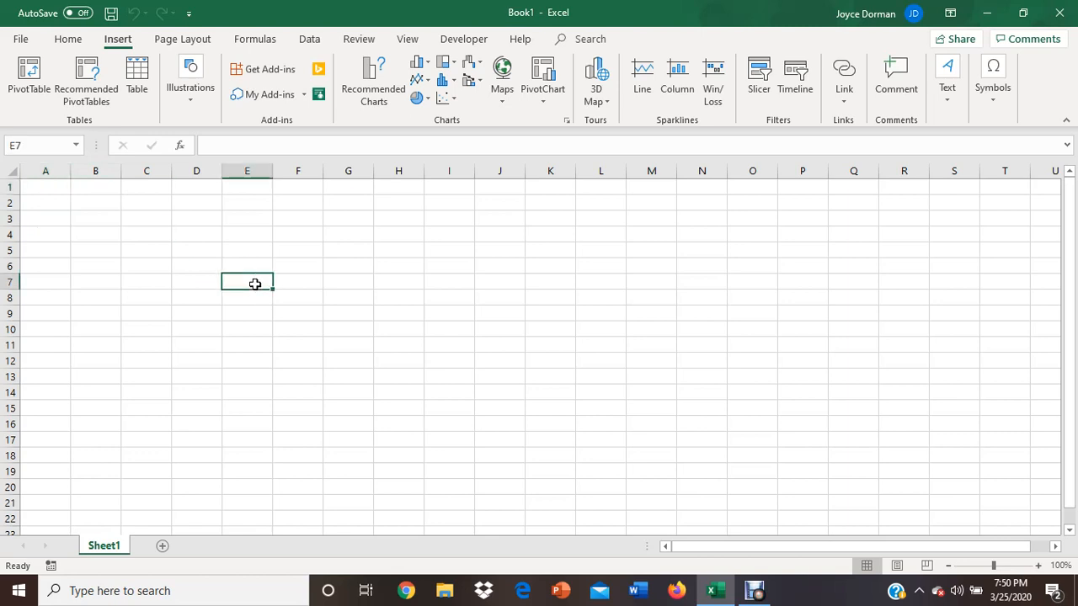
pyautogui.click(291, 149)
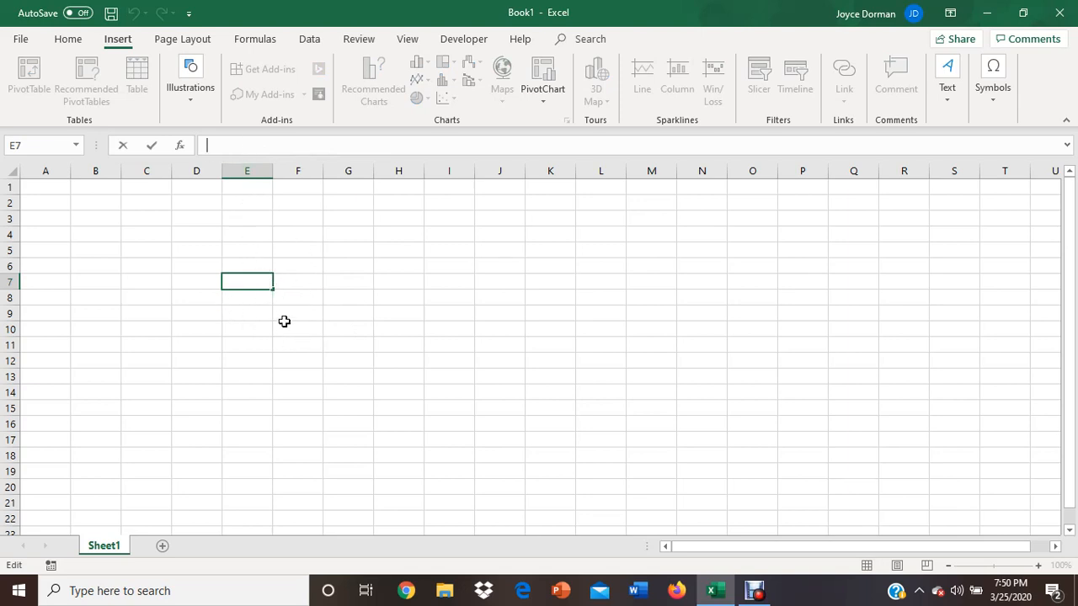
pyautogui.click(335, 285)
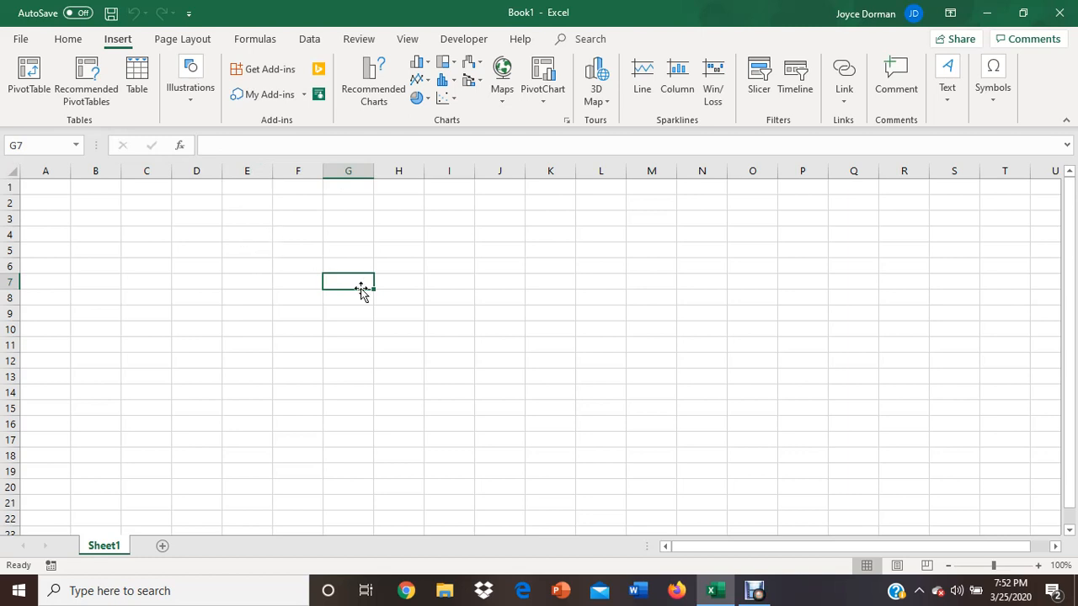
pyautogui.click(88, 221)
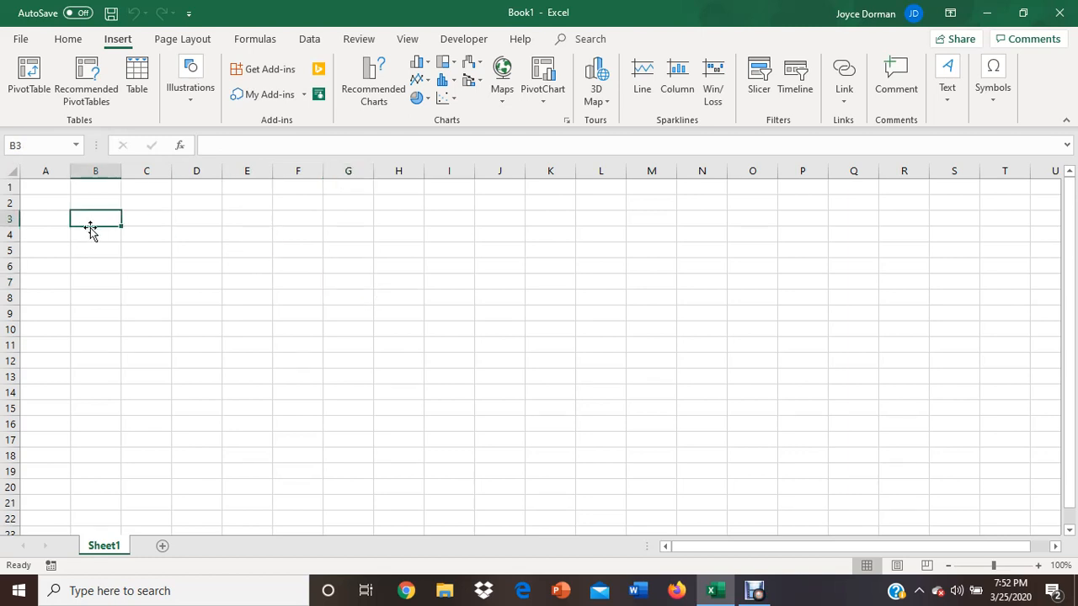
pyautogui.click(53, 219)
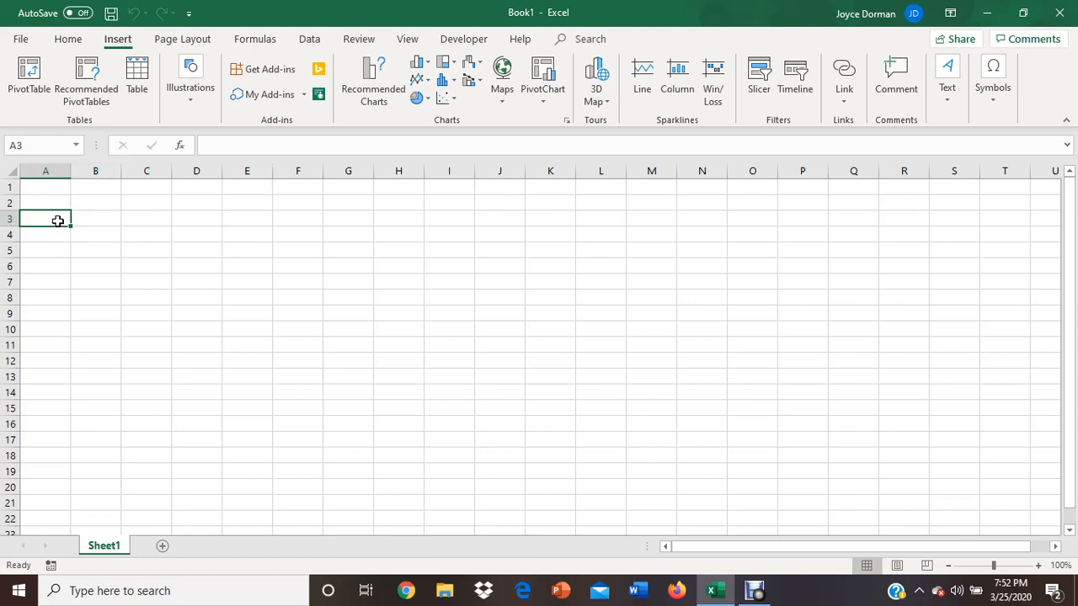
# - Enter JAN in cell A1, extend it as a month series across row 1 through K1, and slightly widen column A
pyautogui.click(49, 182)
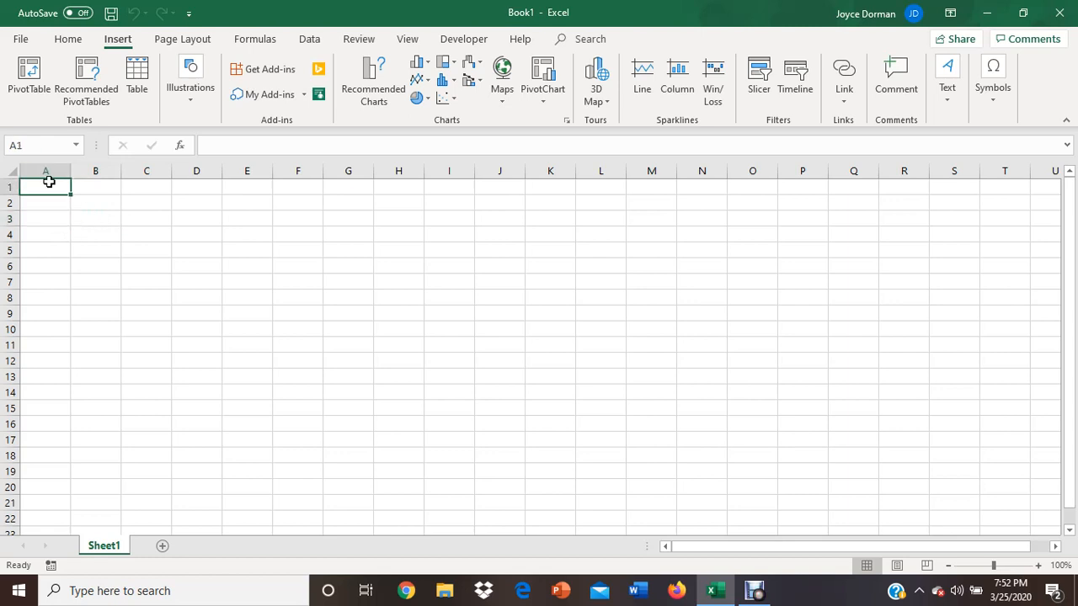
pyautogui.write('JAN')
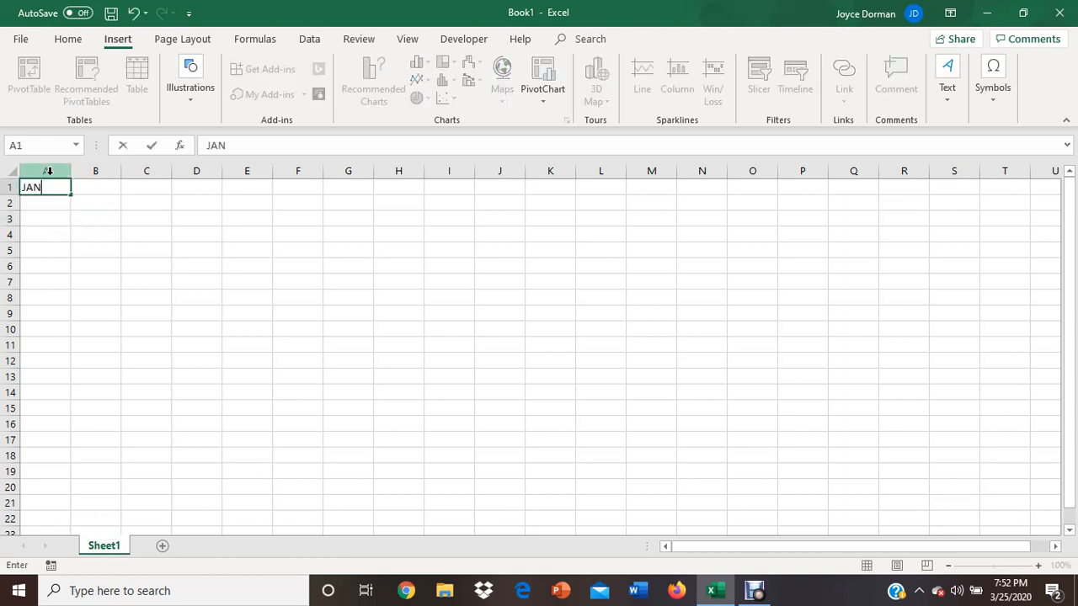
pyautogui.press('Return')
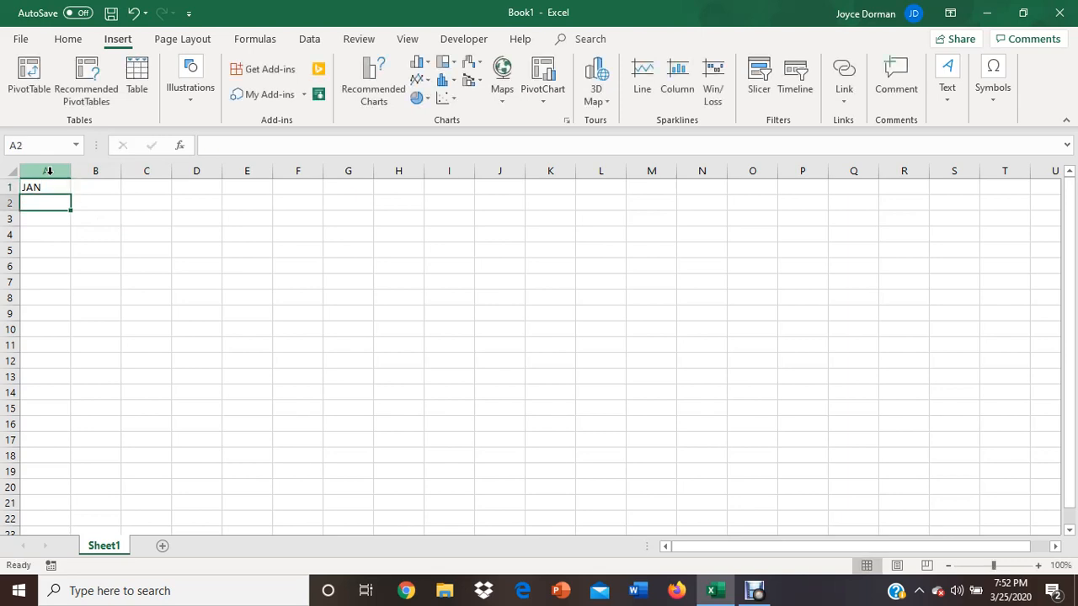
pyautogui.press('Up')
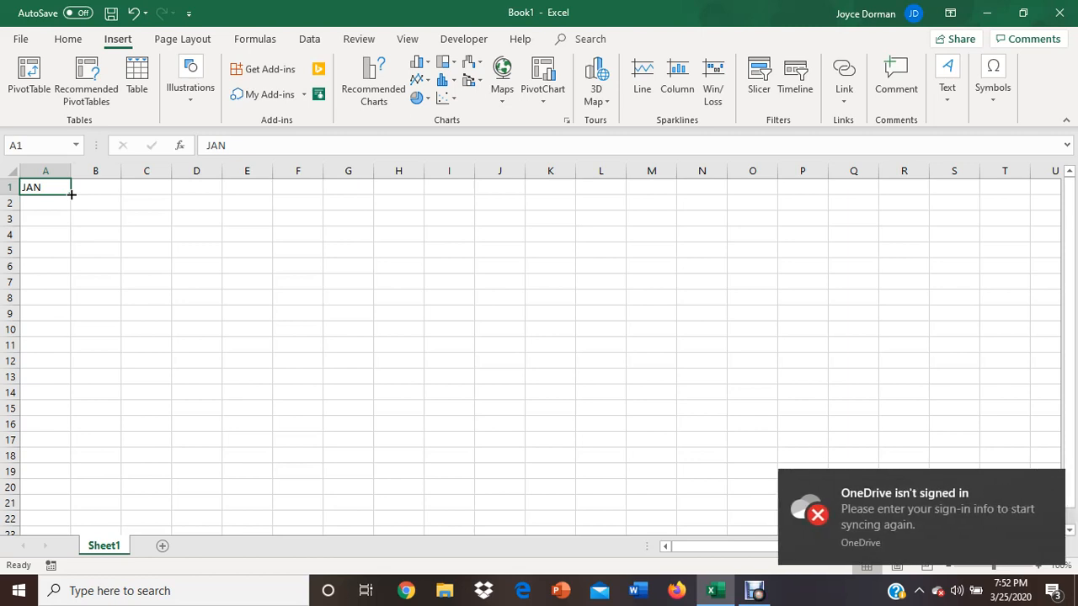
pyautogui.moveTo(71, 195); pyautogui.dragTo(554, 202)
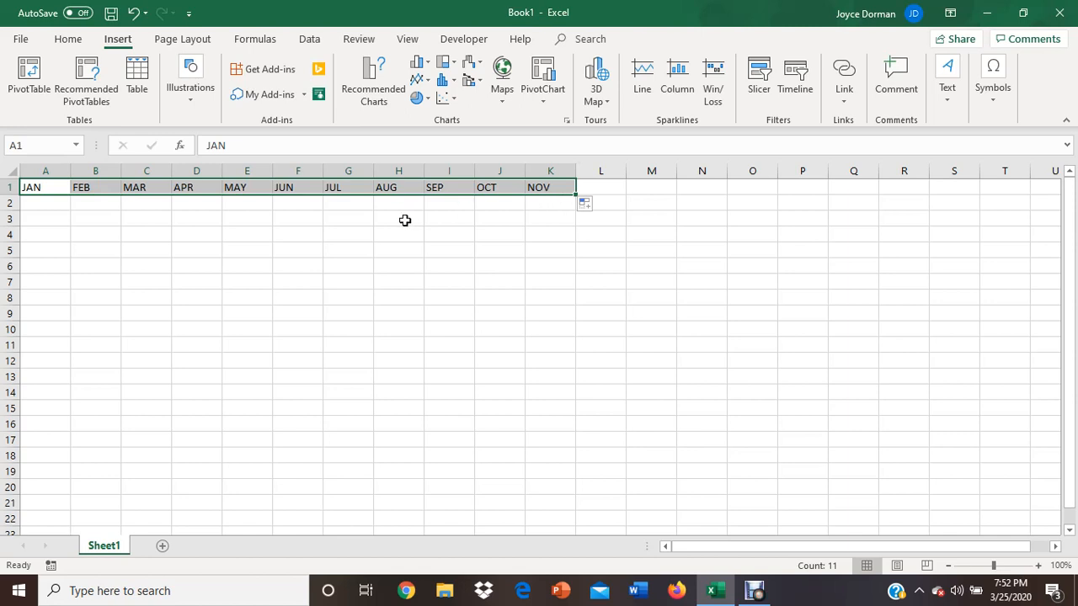
pyautogui.click(52, 238)
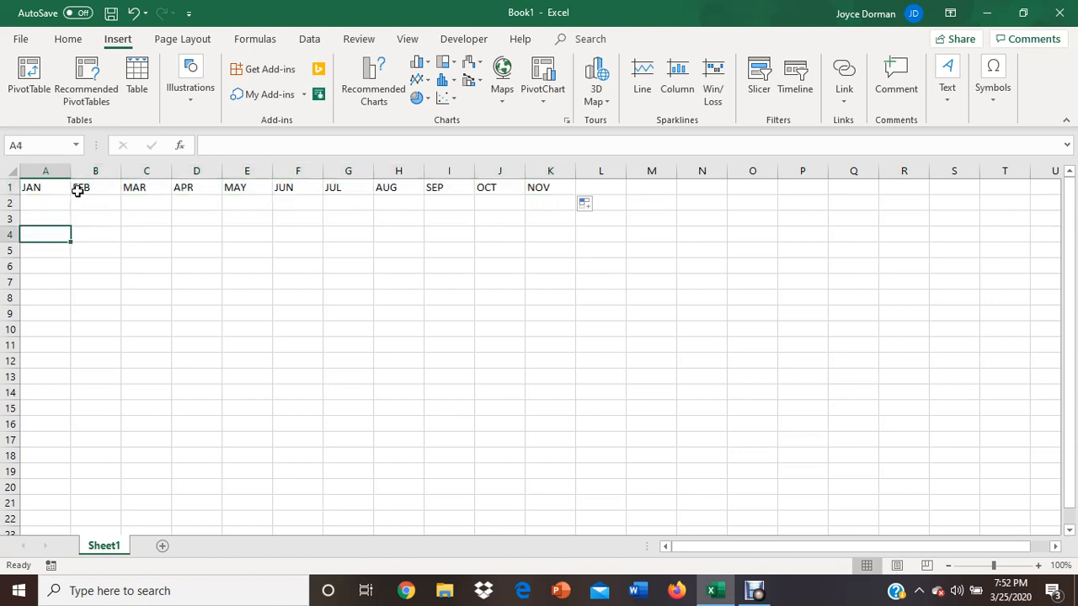
pyautogui.moveTo(69, 171); pyautogui.dragTo(90, 171)
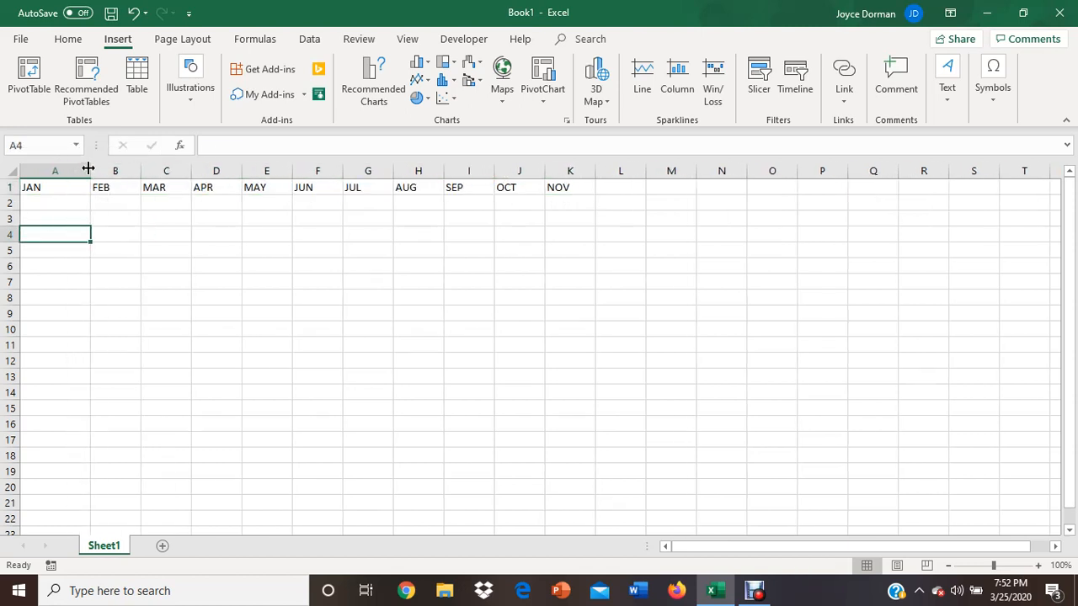
pyautogui.click(170, 220)
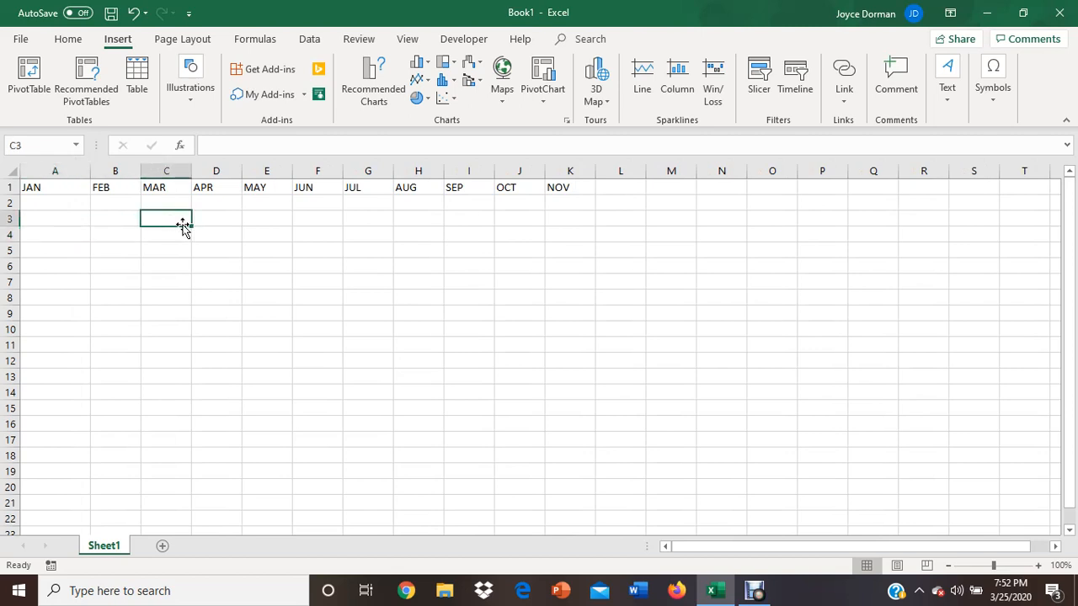
pyautogui.write('M')
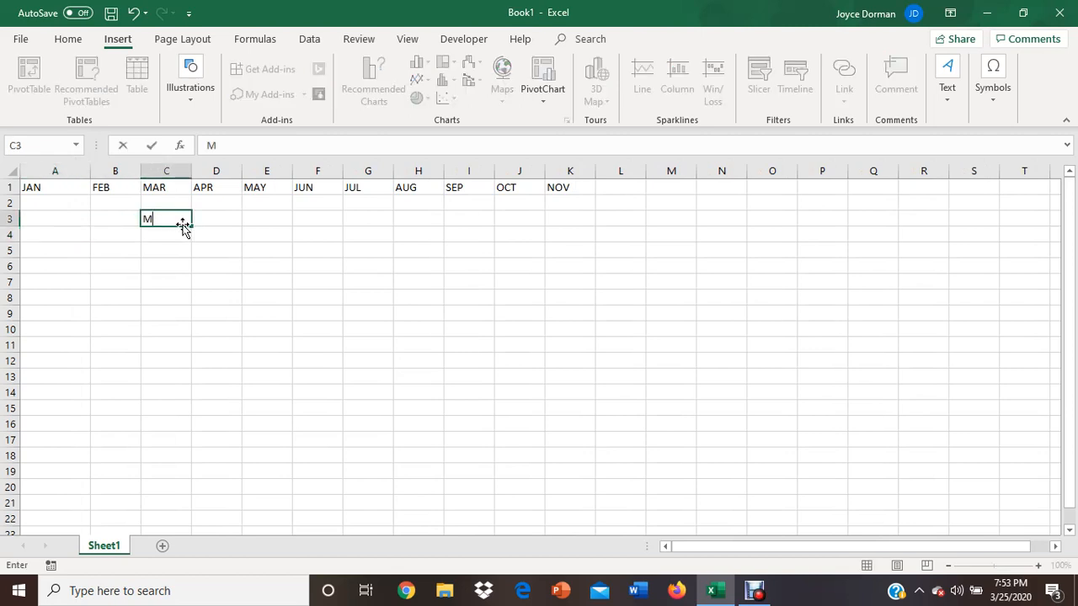
pyautogui.press('BackSpace')
# - Enter MONDAY in cell A3 and extend it as a weekday series across row 3 through L3
pyautogui.press('Left')
pyautogui.press('Left')
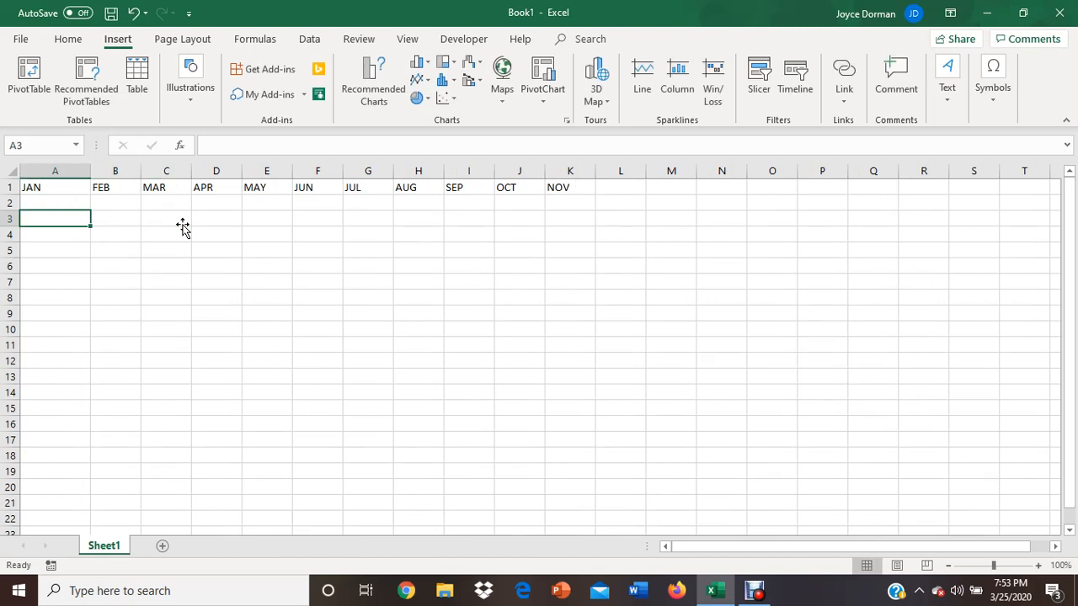
pyautogui.write('MONDAY')
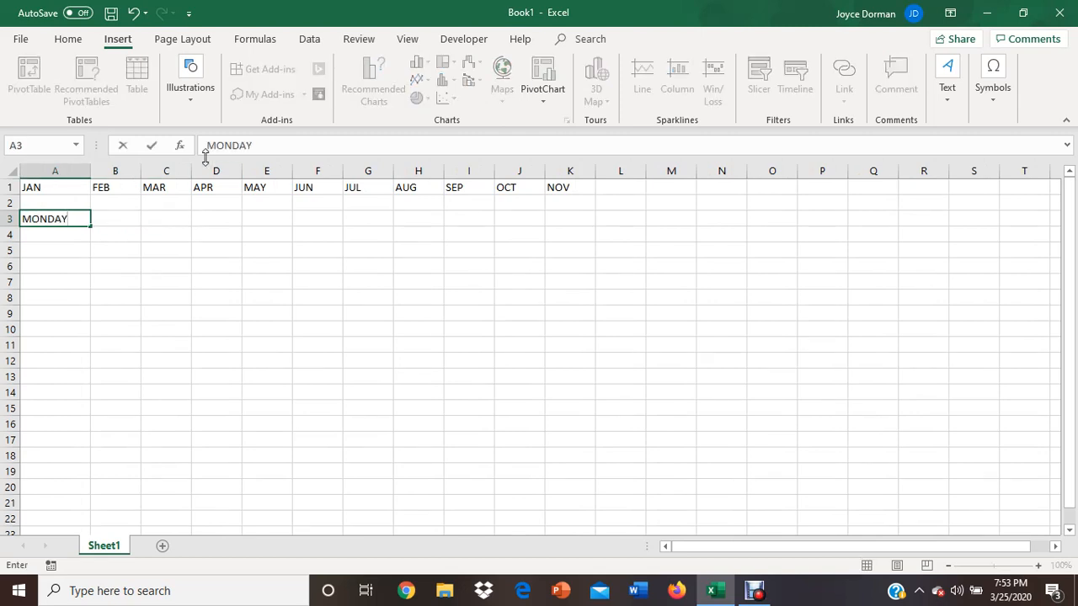
pyautogui.moveTo(127, 251); pyautogui.dragTo(130, 261)
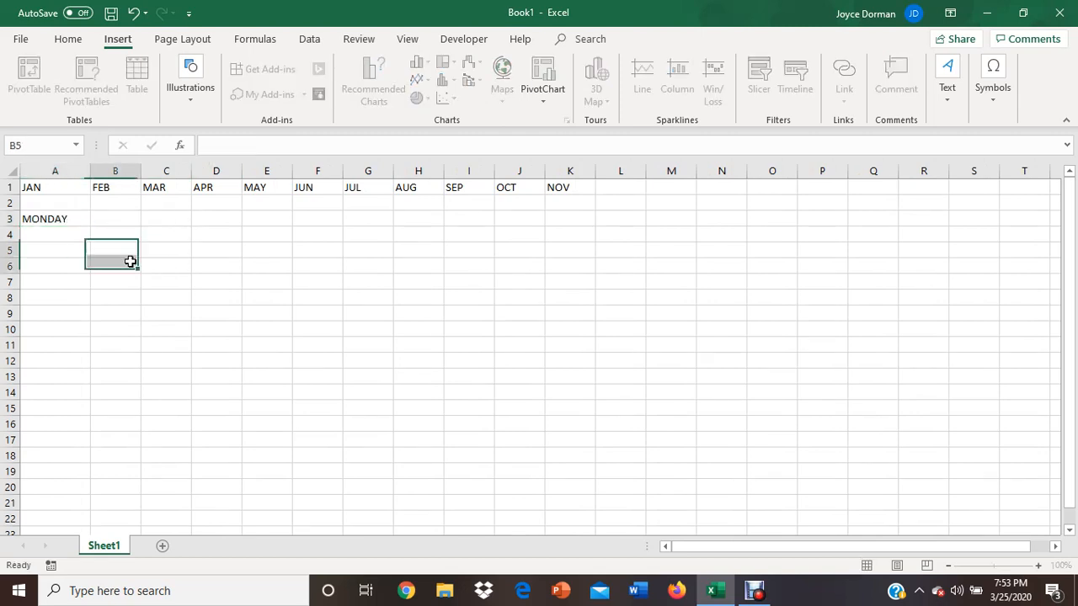
pyautogui.click(72, 222)
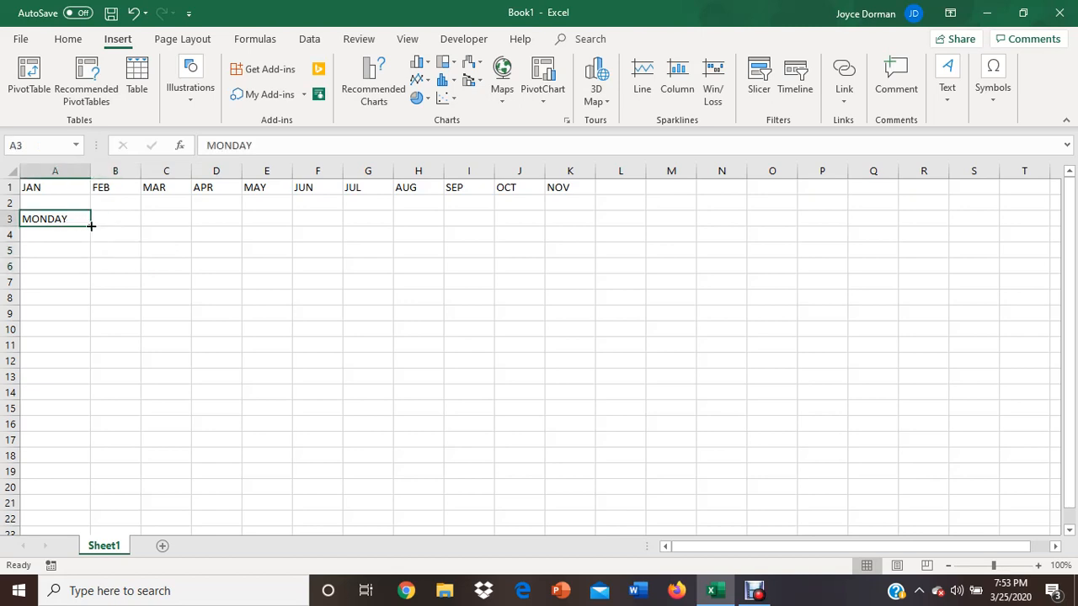
pyautogui.moveTo(91, 225); pyautogui.dragTo(643, 249)
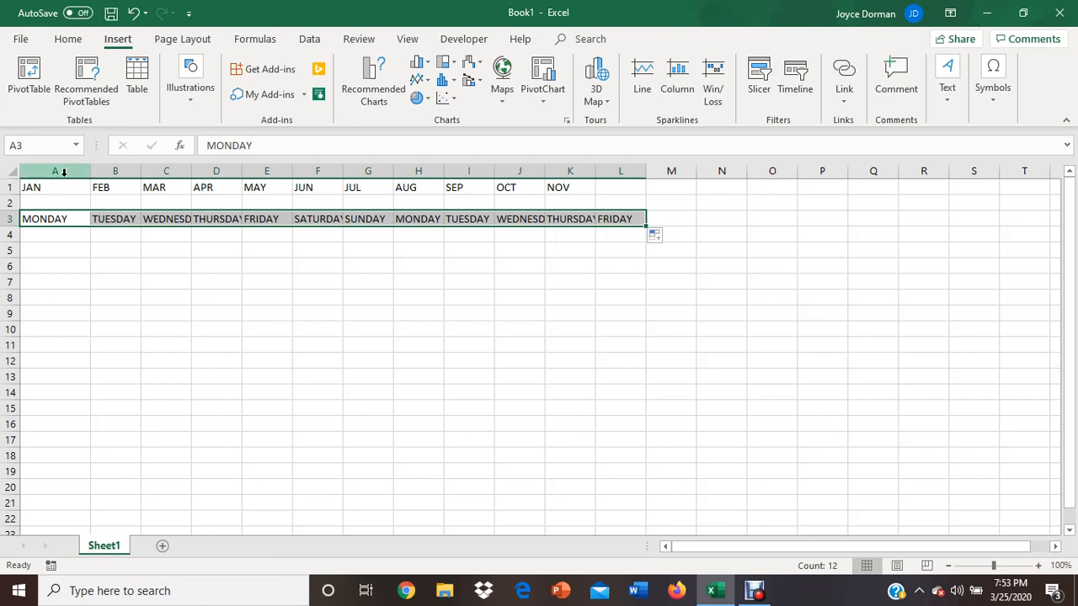
# - Widen columns A through L together to an equal width that fits the full weekday names
pyautogui.moveTo(63, 172); pyautogui.dragTo(605, 168)
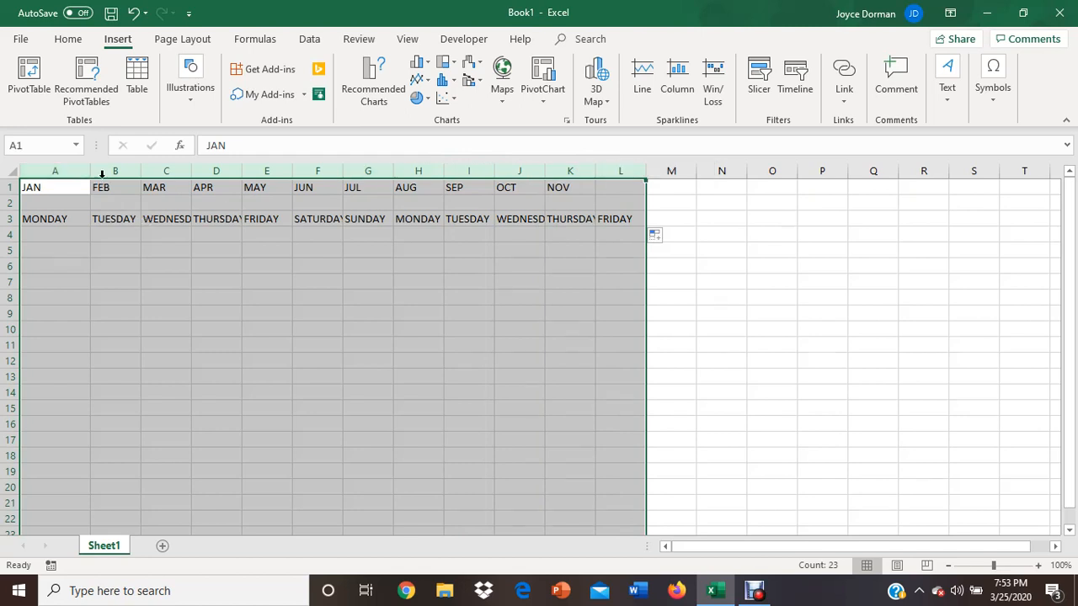
pyautogui.moveTo(90, 171); pyautogui.dragTo(115, 170)
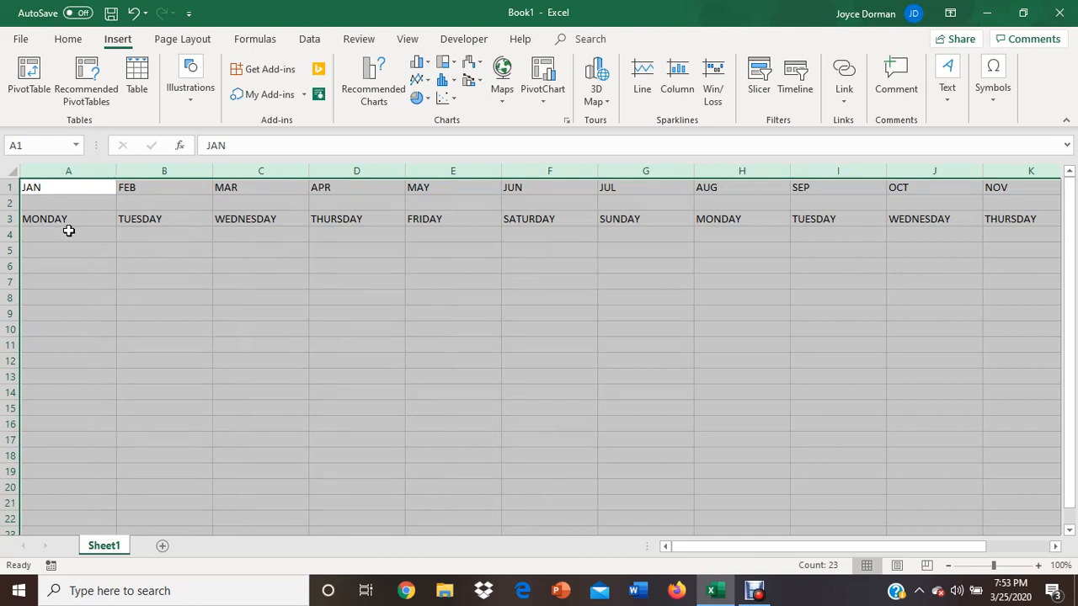
# - Enter 2012 in cell A5 and fill it across row 5 through F5
pyautogui.click(57, 244)
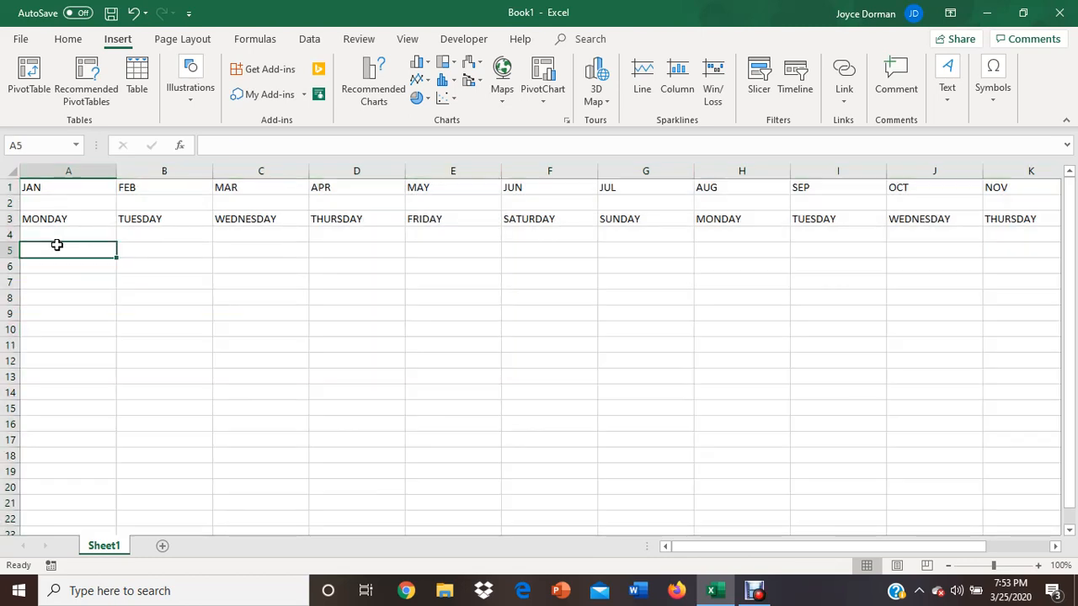
pyautogui.write('2012')
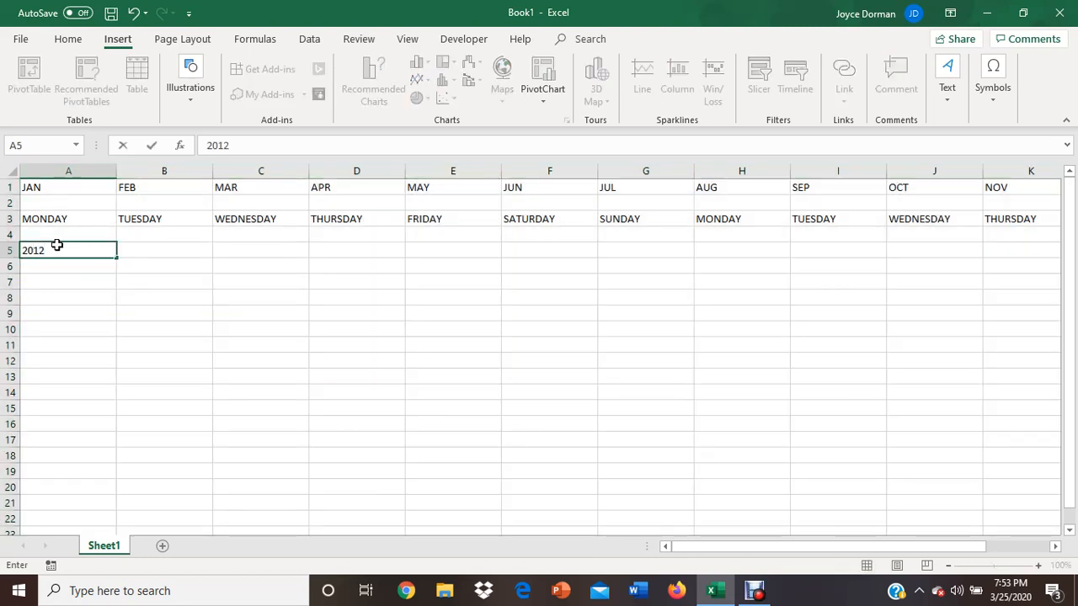
pyautogui.click(92, 327)
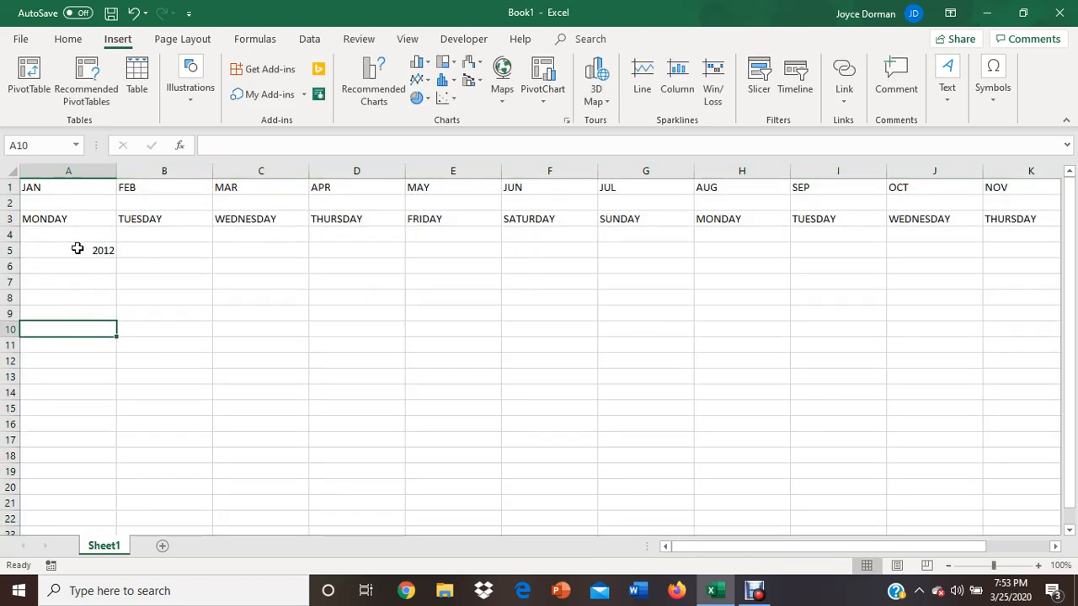
pyautogui.click(76, 248)
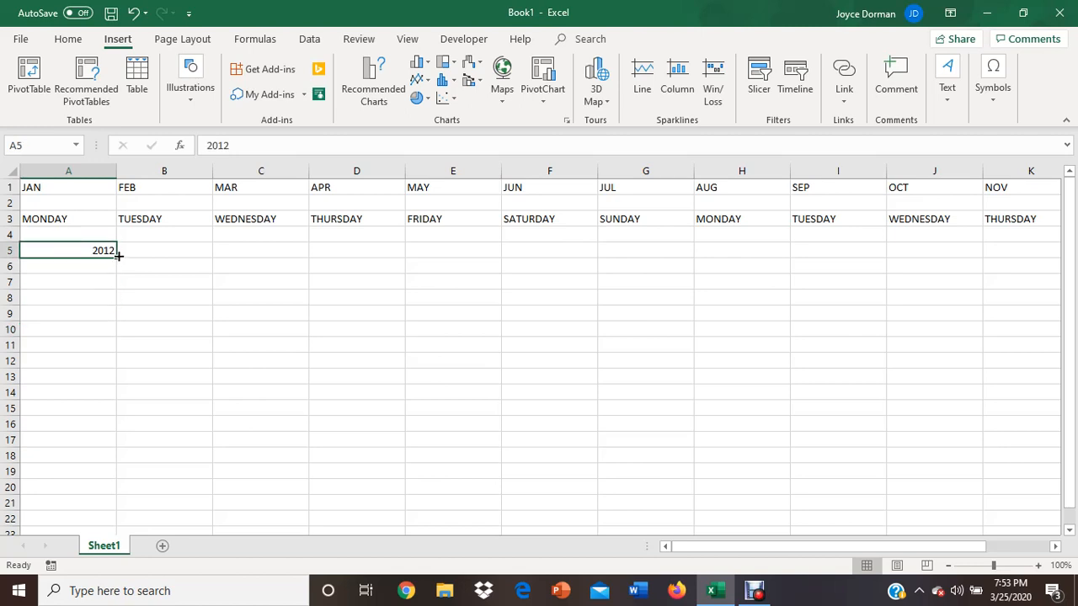
pyautogui.moveTo(118, 254); pyautogui.dragTo(628, 240)
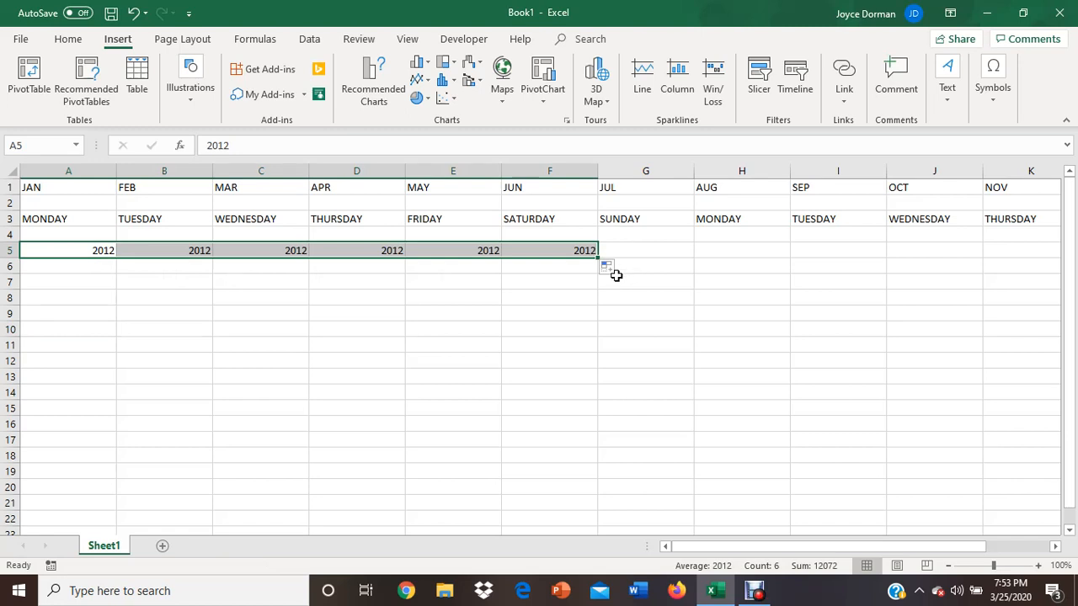
# - Turn the filled years in A5:F5 into a consecutive series with the Fill Series option
pyautogui.click(619, 271)
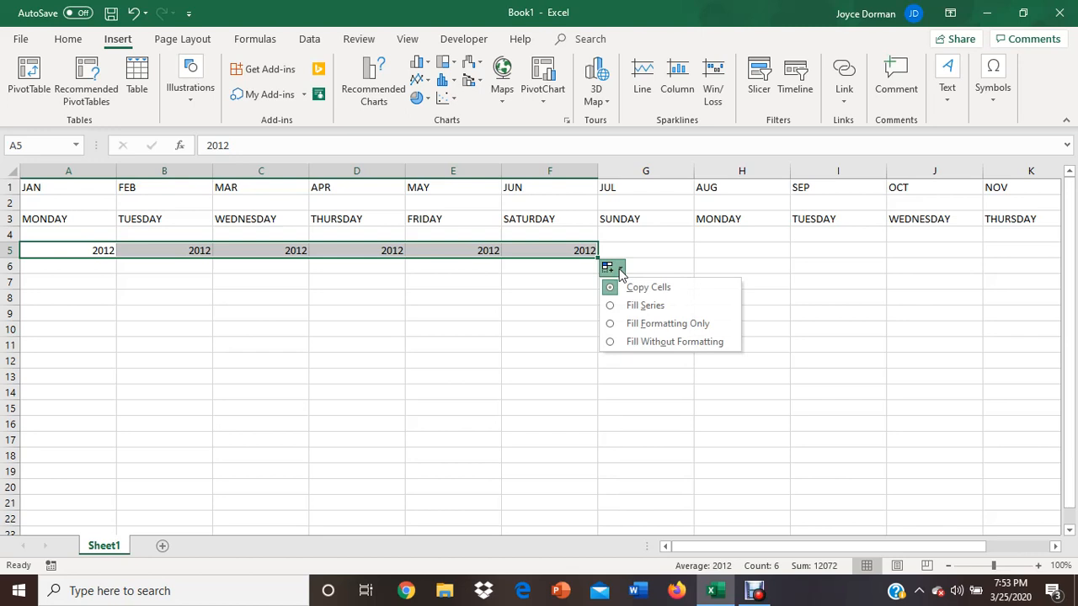
pyautogui.click(621, 306)
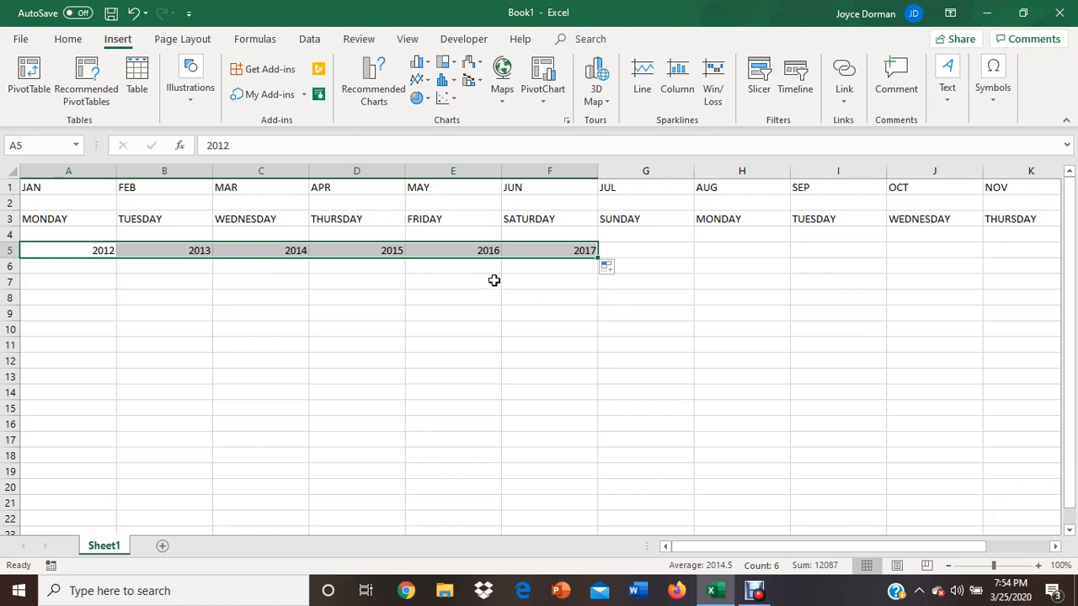
pyautogui.click(169, 285)
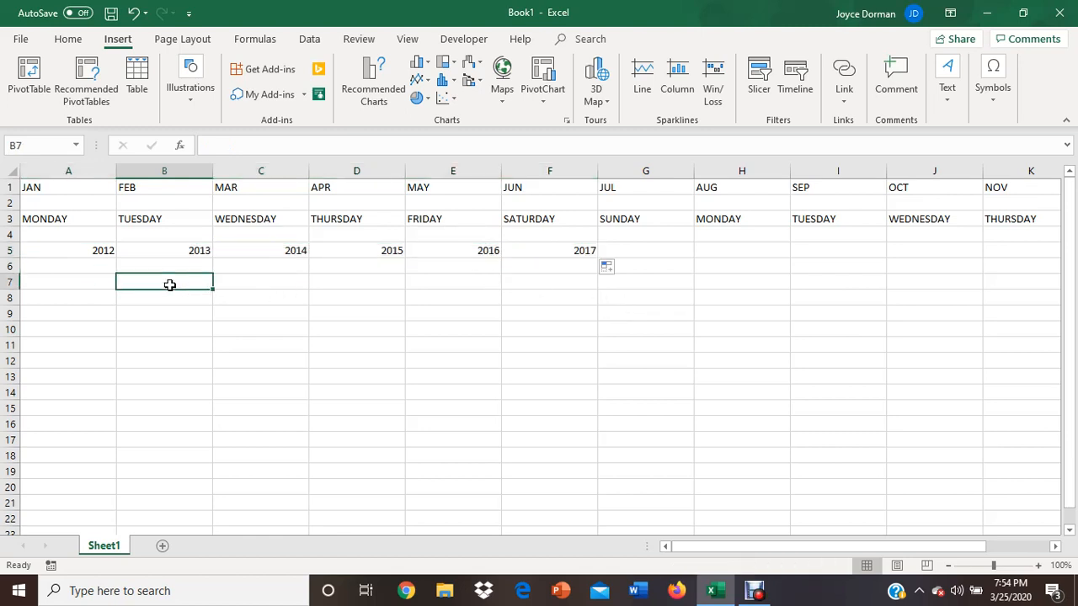
# - Enter the numbers 25, 12 and 32 in cells B7 through B9
pyautogui.write('25')
pyautogui.press('Return')
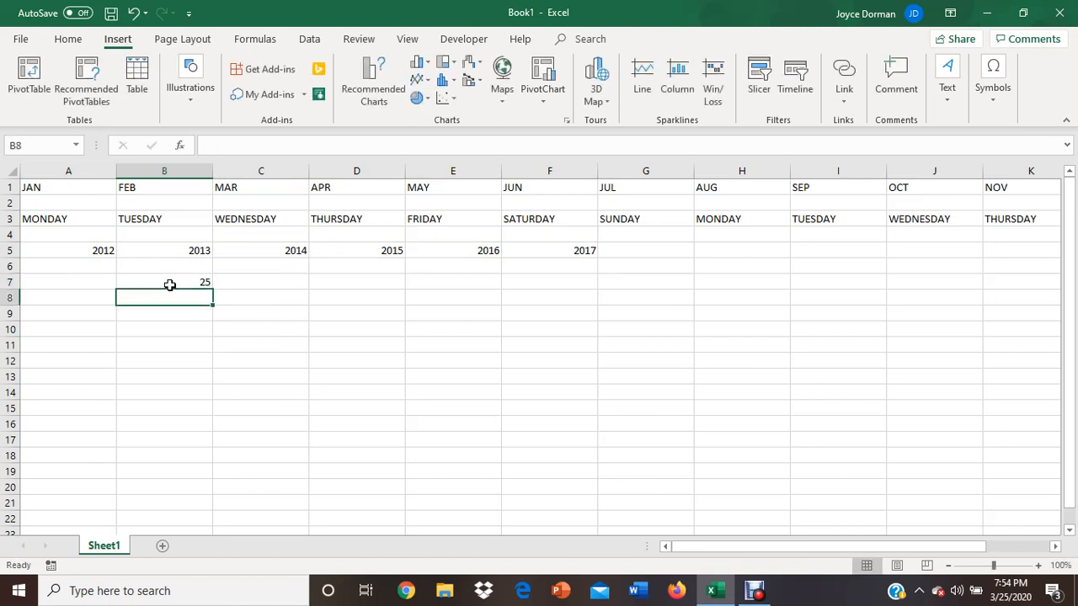
pyautogui.write('12')
pyautogui.press('Return')
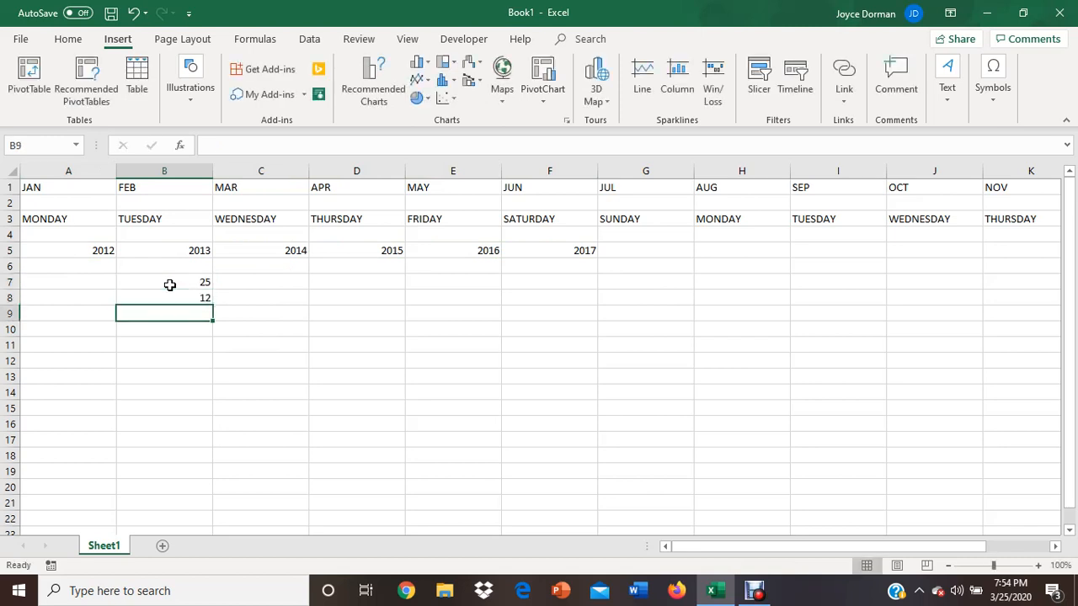
pyautogui.write('32')
pyautogui.press('Return')
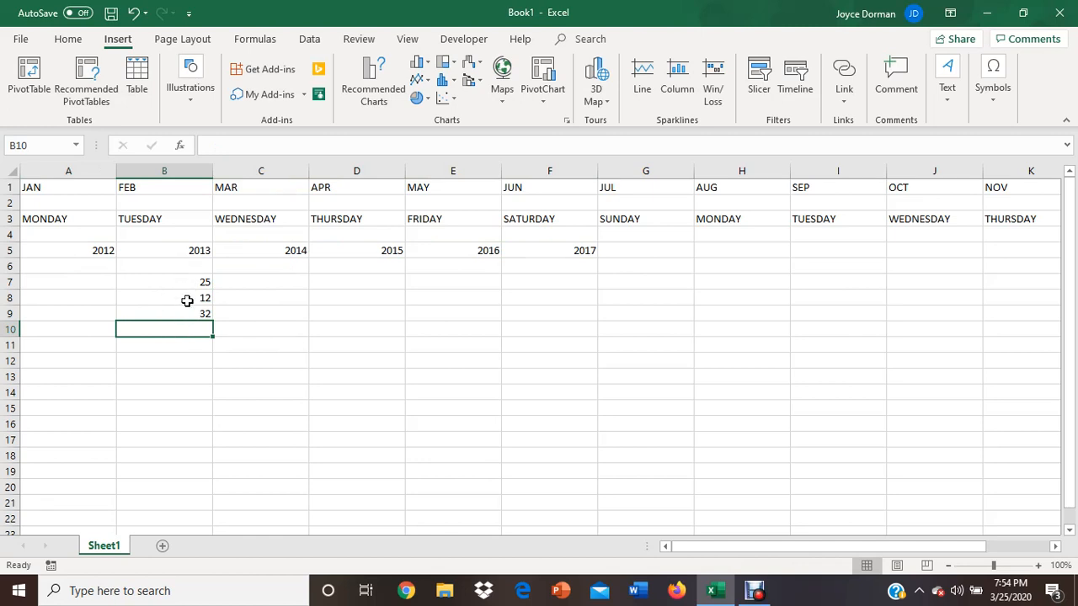
pyautogui.write('=')
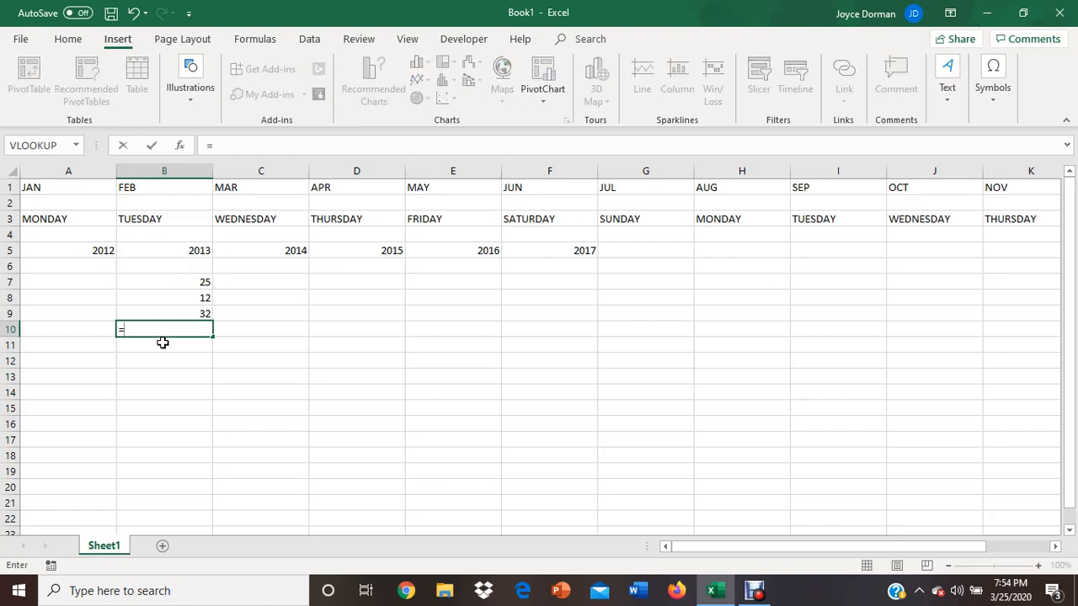
pyautogui.click(191, 170)
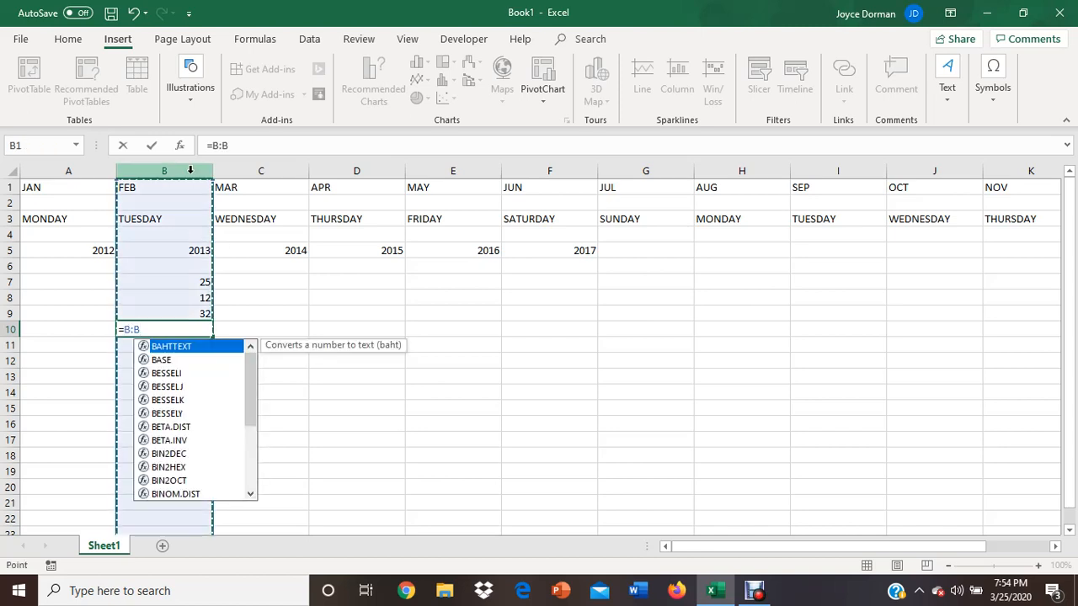
pyautogui.click(341, 422)
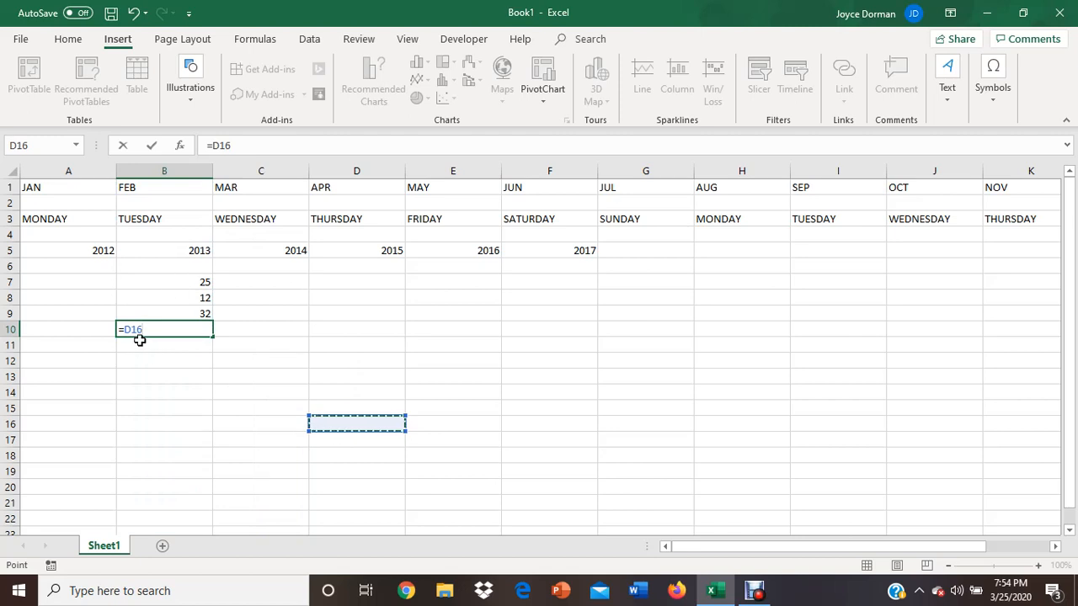
pyautogui.press('BackSpace')
pyautogui.press('BackSpace')
pyautogui.press('BackSpace')
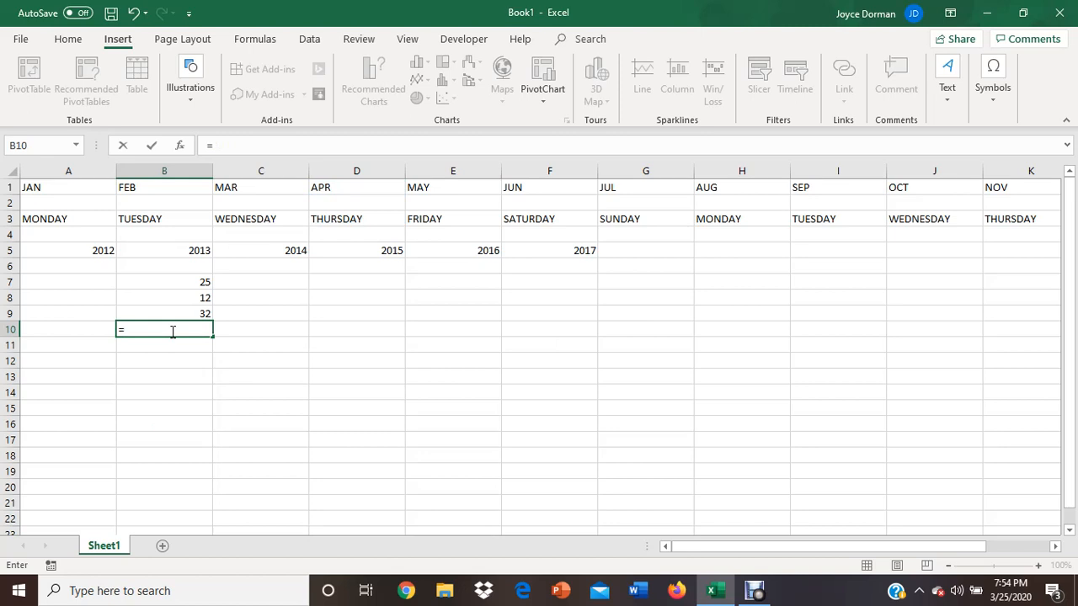
pyautogui.write('B+7+')
pyautogui.press('BackSpace')
pyautogui.press('BackSpace')
pyautogui.press('BackSpace')
pyautogui.press('BackSpace')
pyautogui.press('BackSpace')
# - Look through the AutoSum functions available for the cell below the three numbers, without choosing one
pyautogui.click(71, 41)
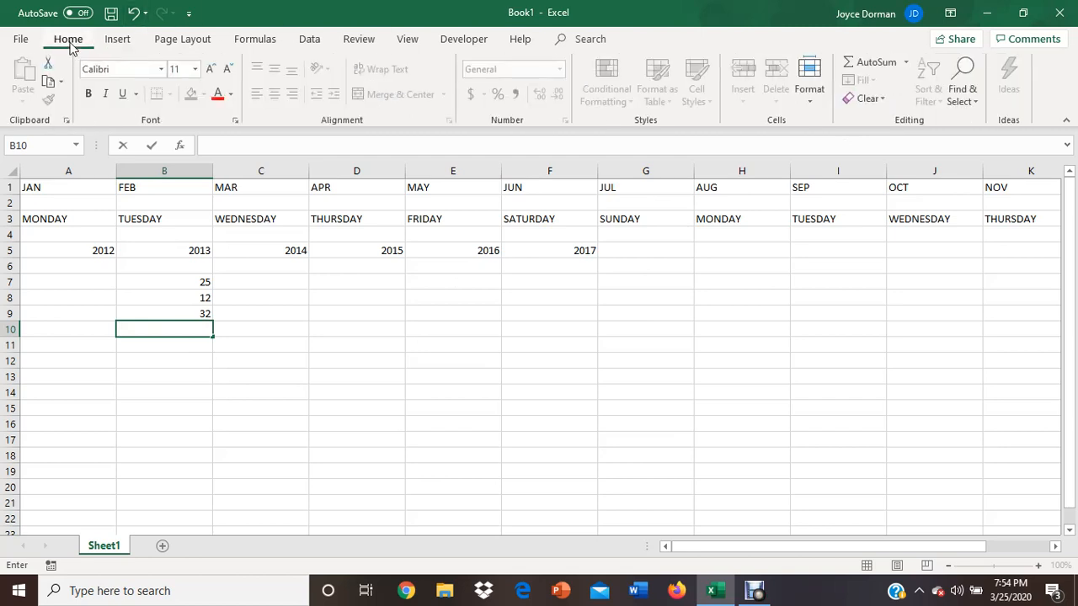
pyautogui.click(906, 64)
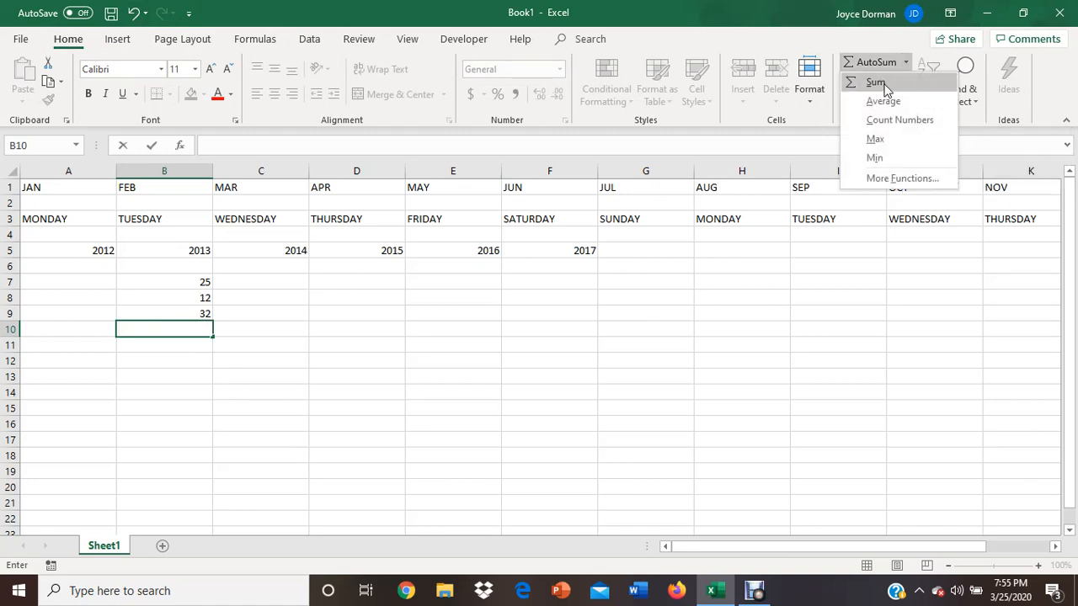
pyautogui.click(683, 362)
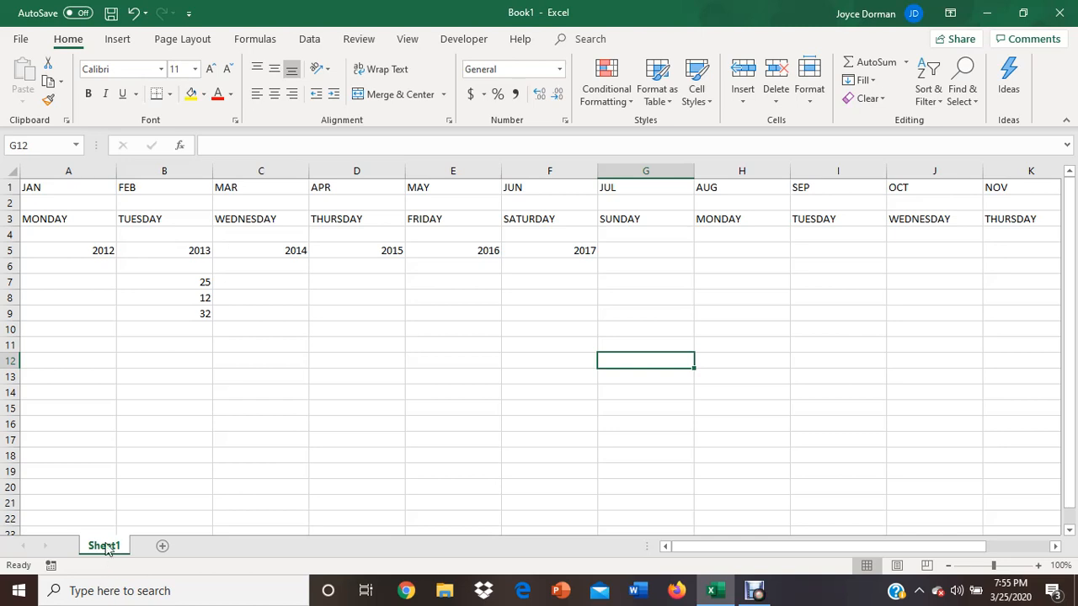
# - Rename Sheet1 as ASSETS and add a new blank worksheet after it
pyautogui.rightClick(107, 552)
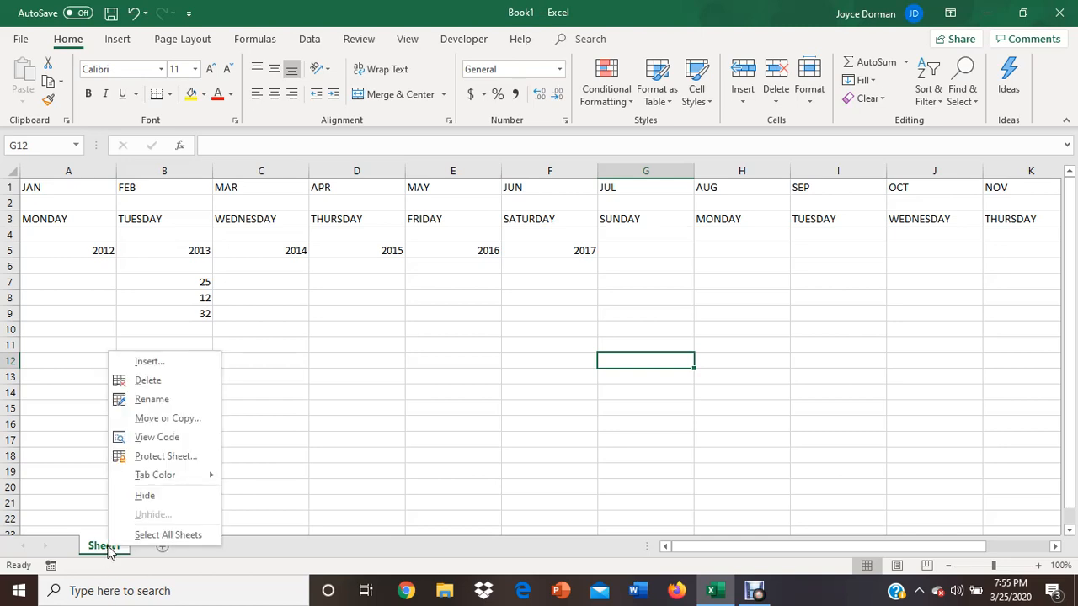
pyautogui.click(175, 399)
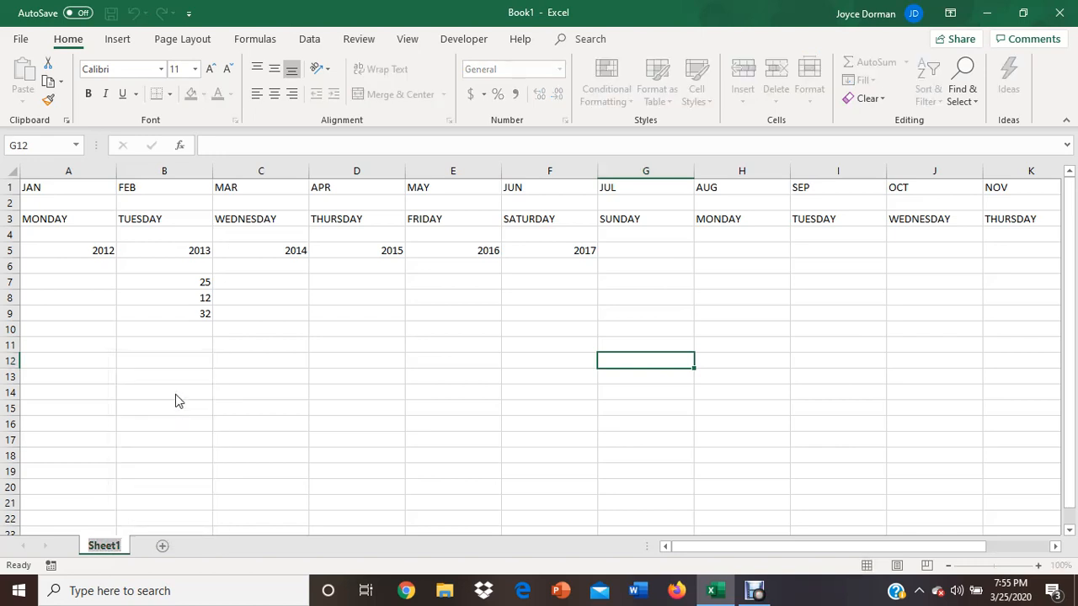
pyautogui.write('ASSETS')
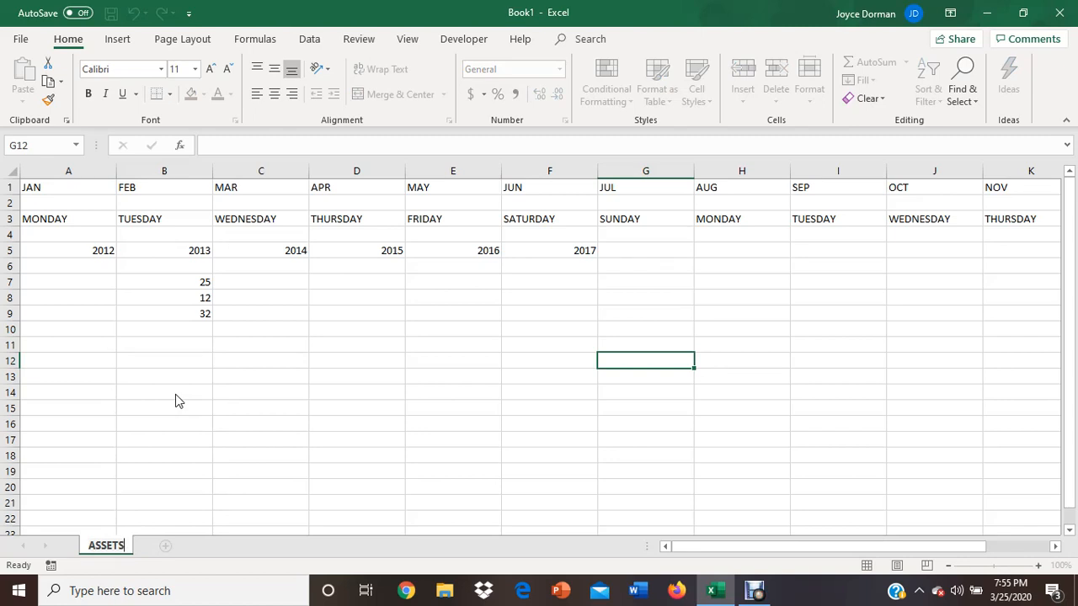
pyautogui.press('Return')
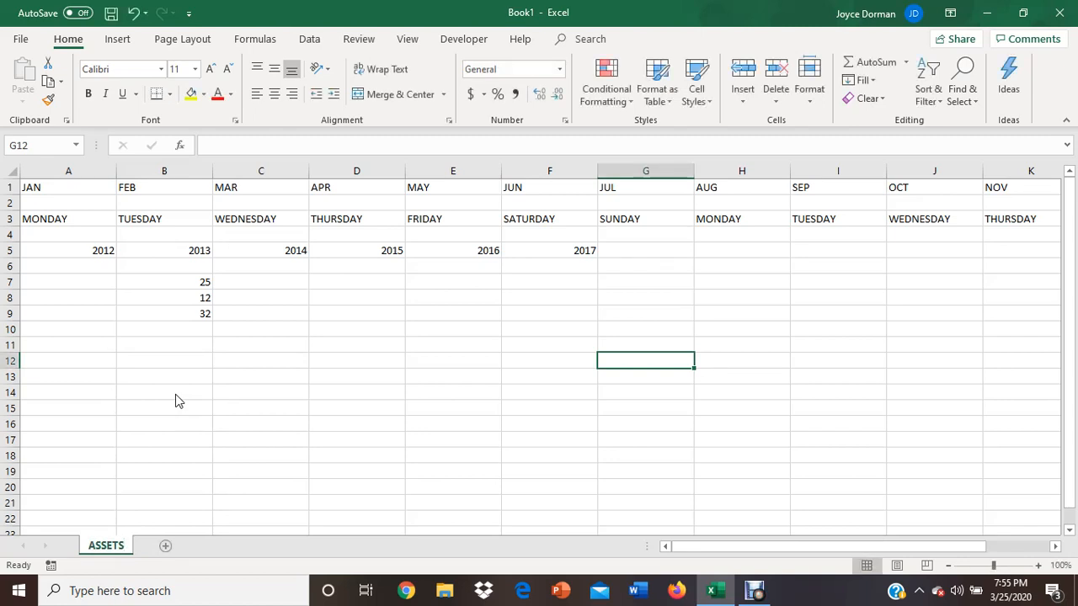
pyautogui.click(165, 546)
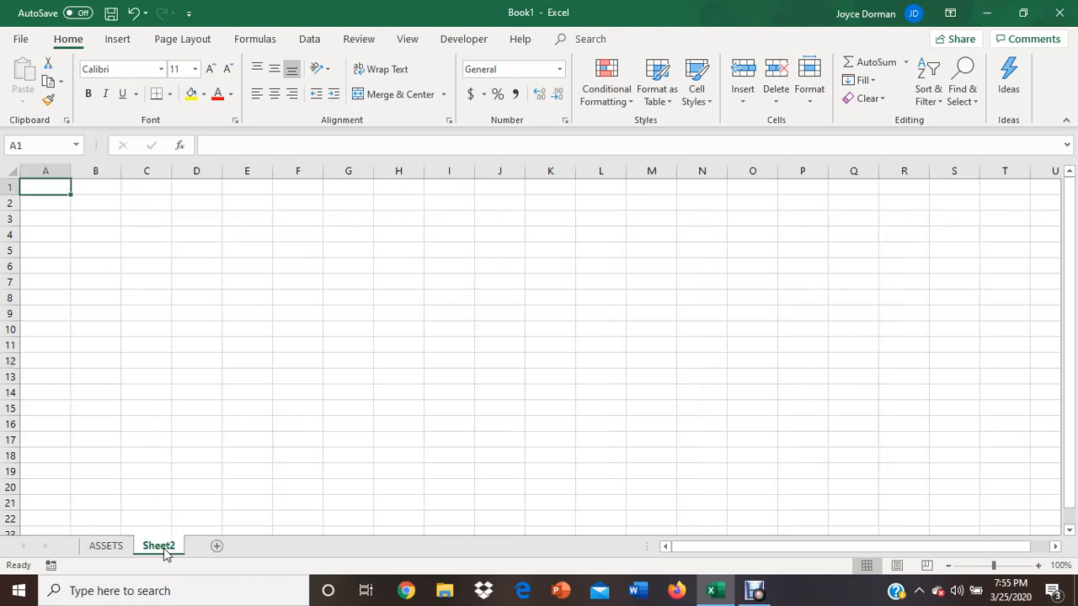
# - Give the ASSETS sheet tab a dark blue-gray theme color
pyautogui.click(110, 548)
pyautogui.rightClick(114, 547)
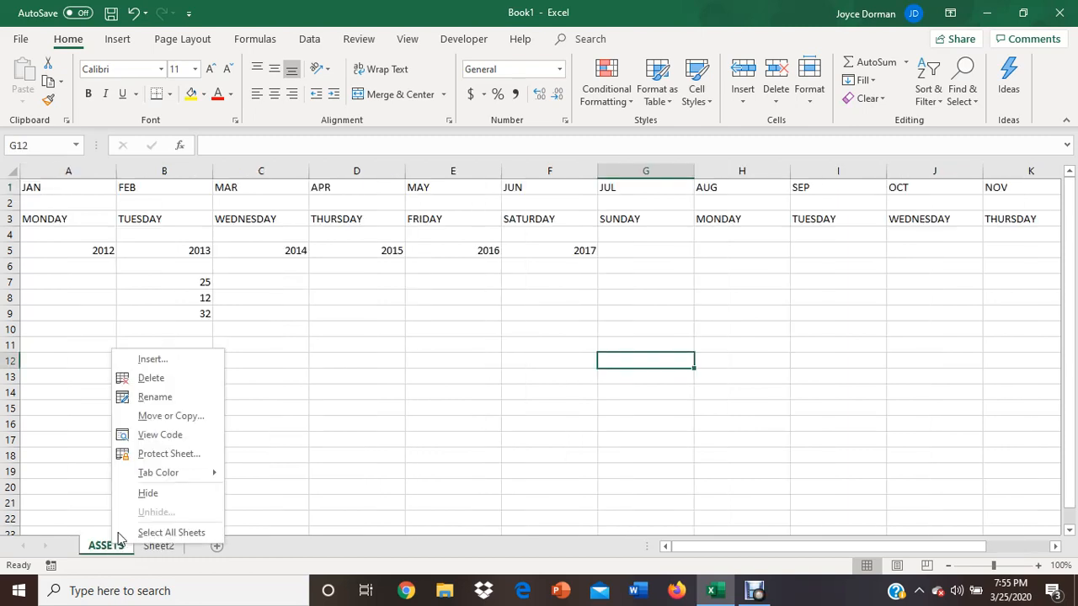
pyautogui.moveTo(199, 475)
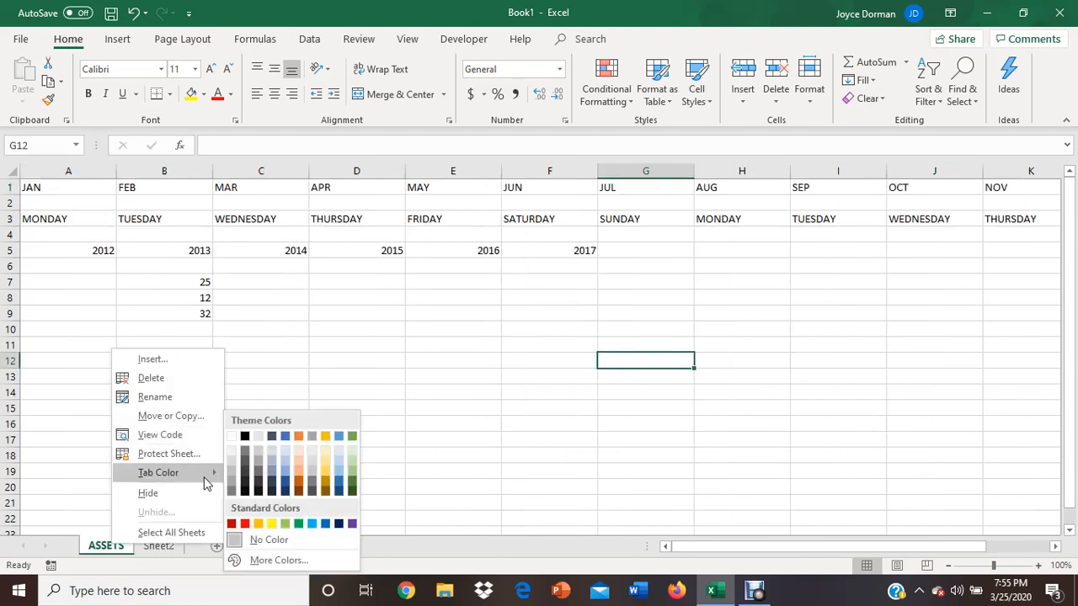
pyautogui.click(272, 489)
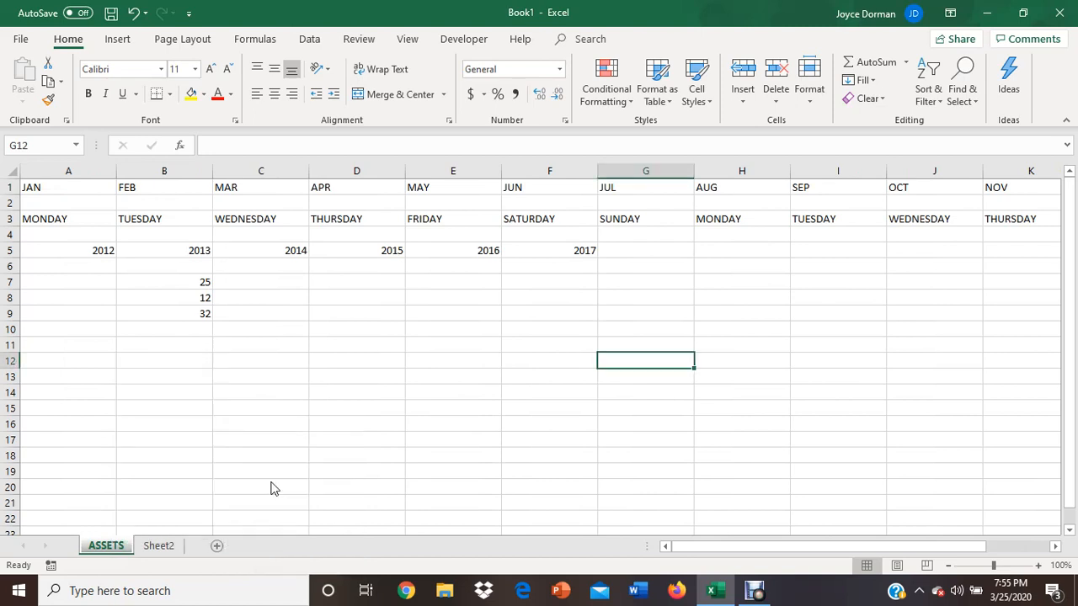
pyautogui.click(325, 481)
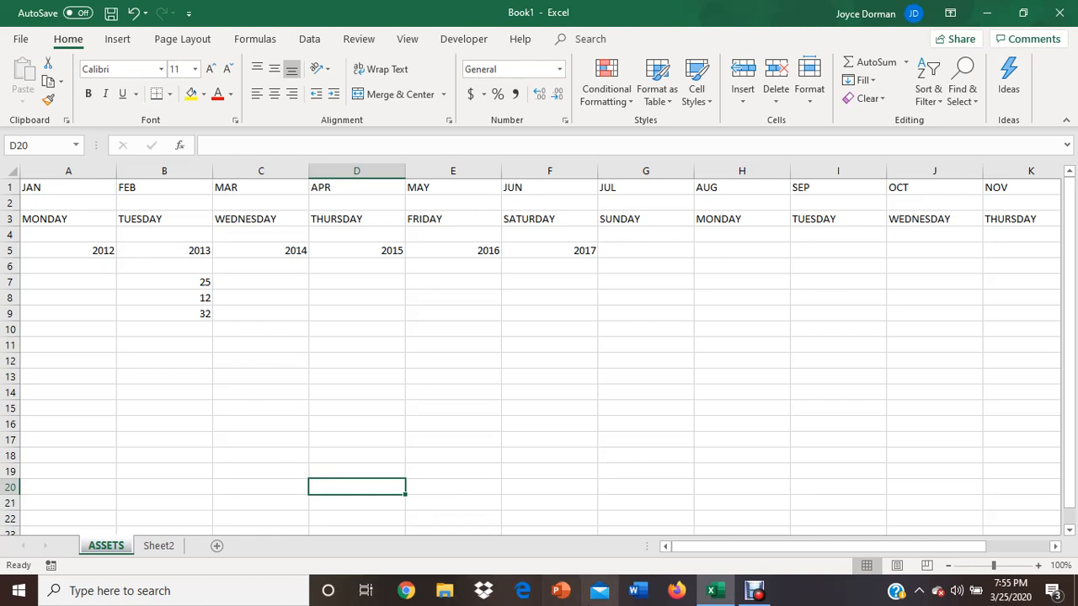
pyautogui.click(755, 592)
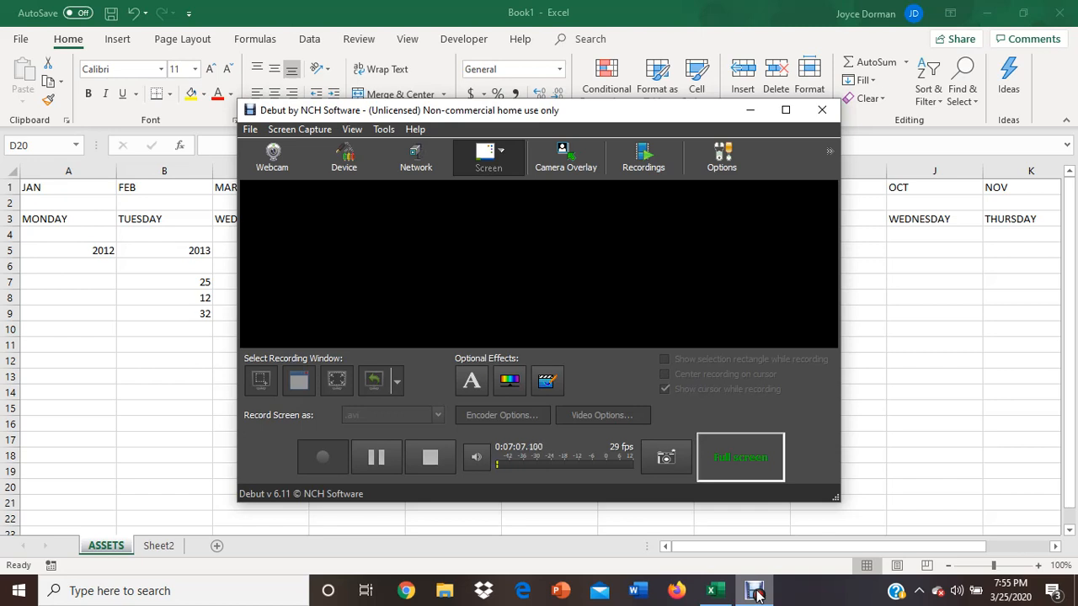